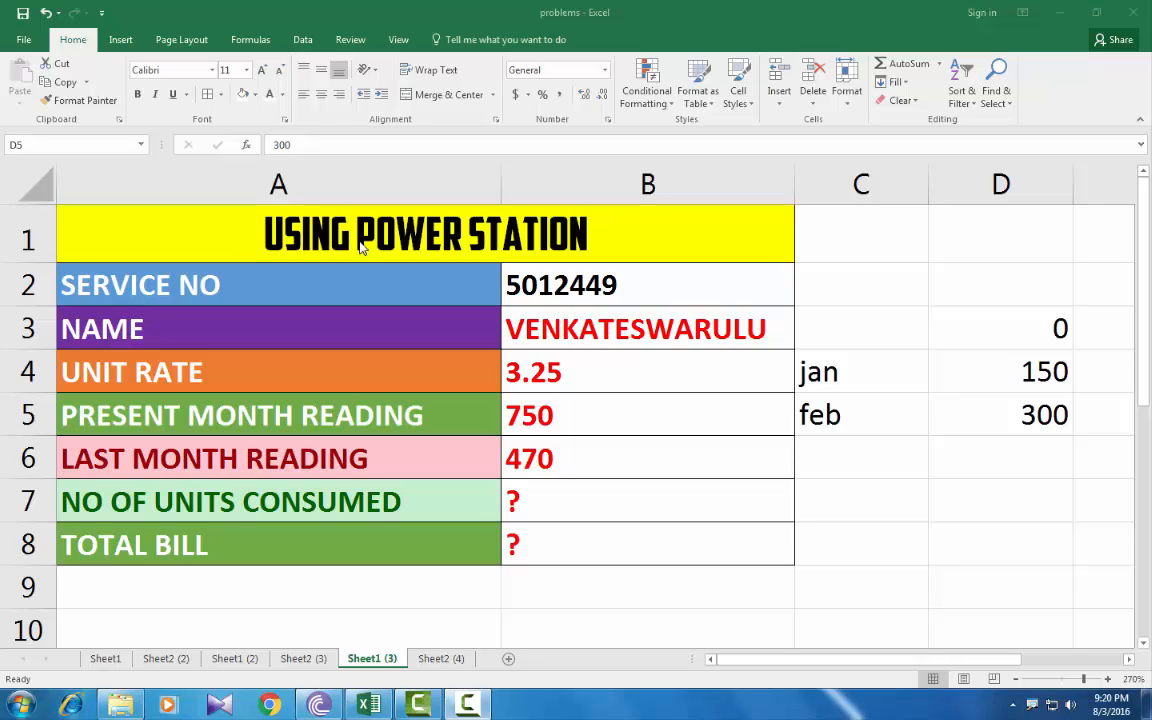
# Step: Examine the January and February sample readings alongside the present and last month readings in the bill table
pyautogui.click(998, 330)
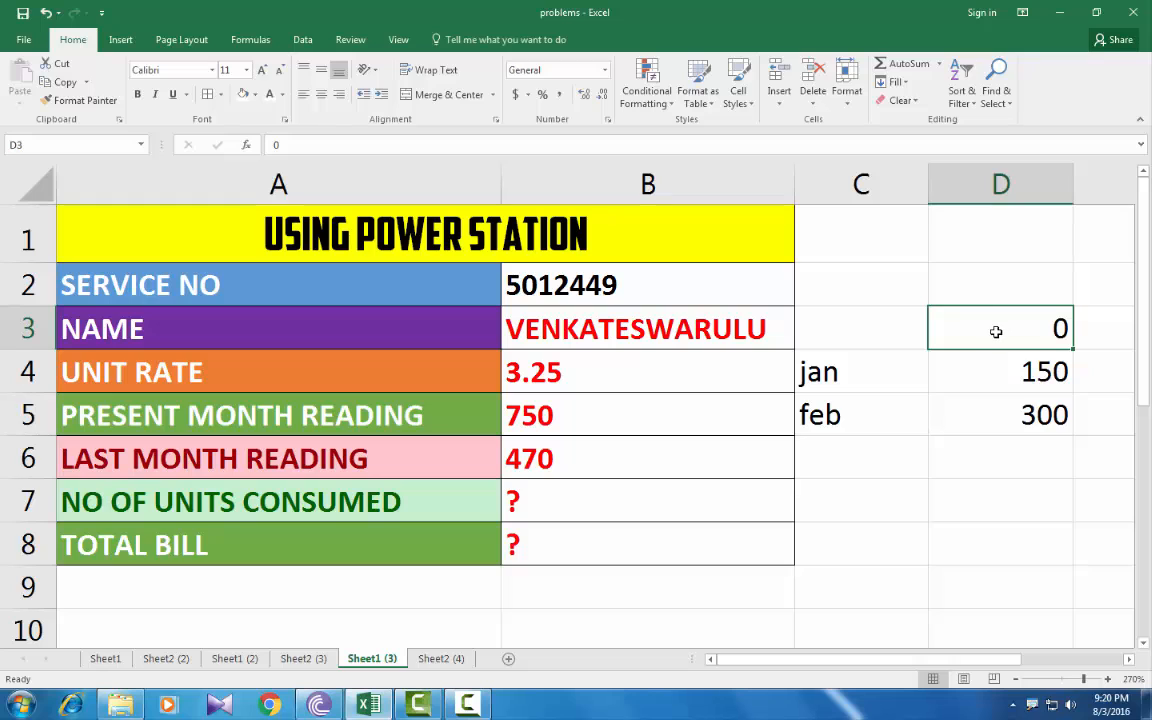
pyautogui.click(848, 379)
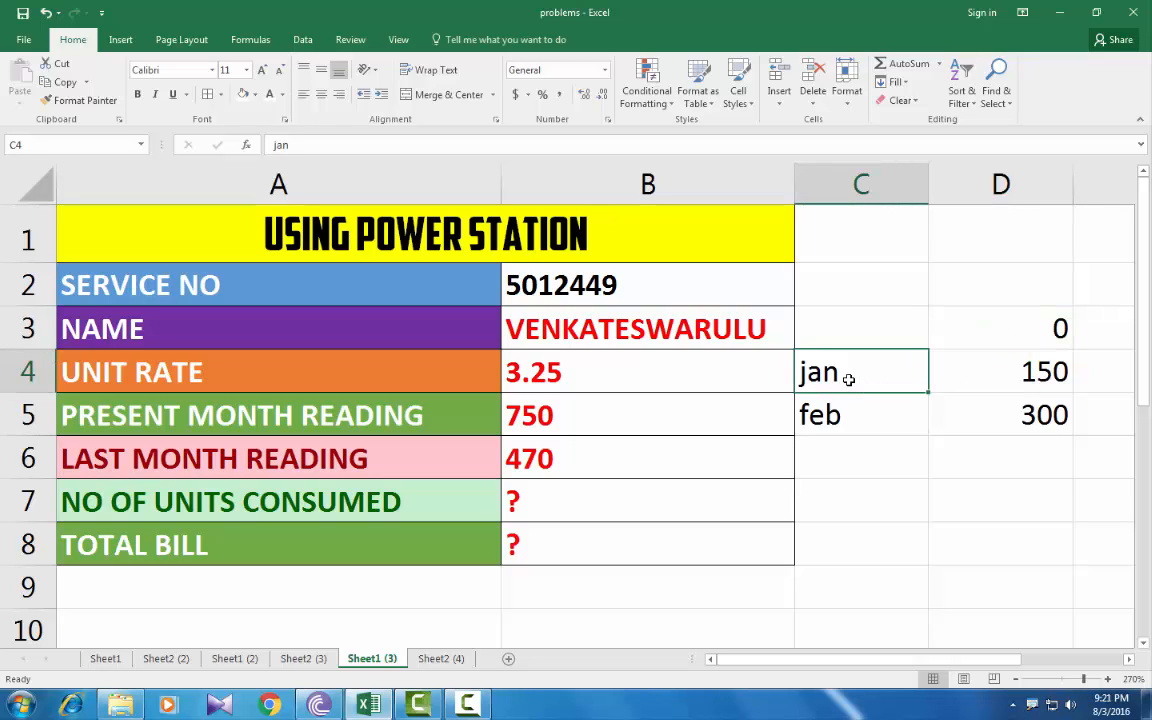
pyautogui.click(1027, 380)
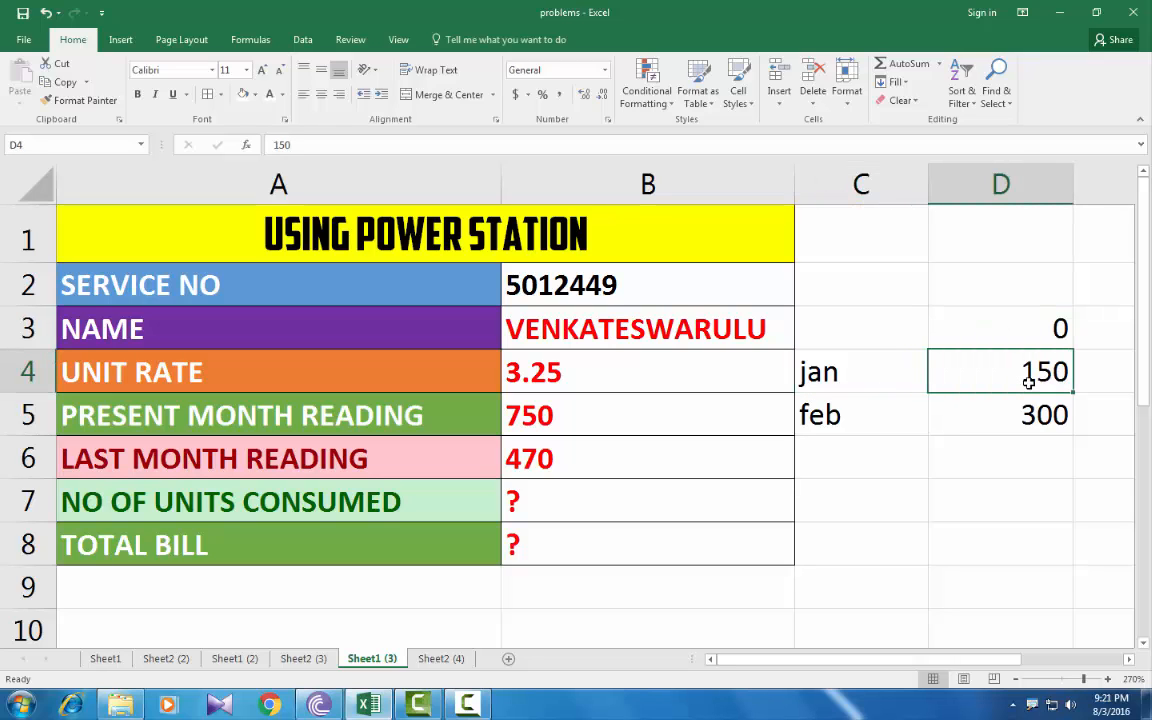
pyautogui.click(859, 421)
pyautogui.click(1003, 420)
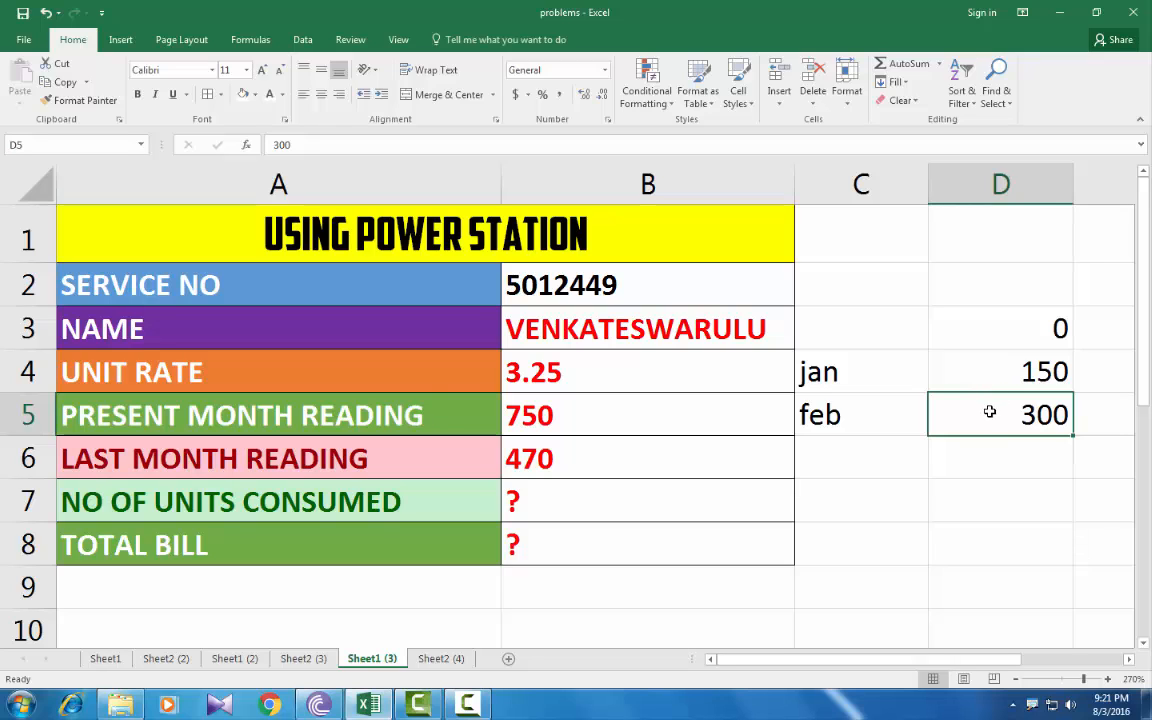
pyautogui.click(597, 419)
pyautogui.click(584, 465)
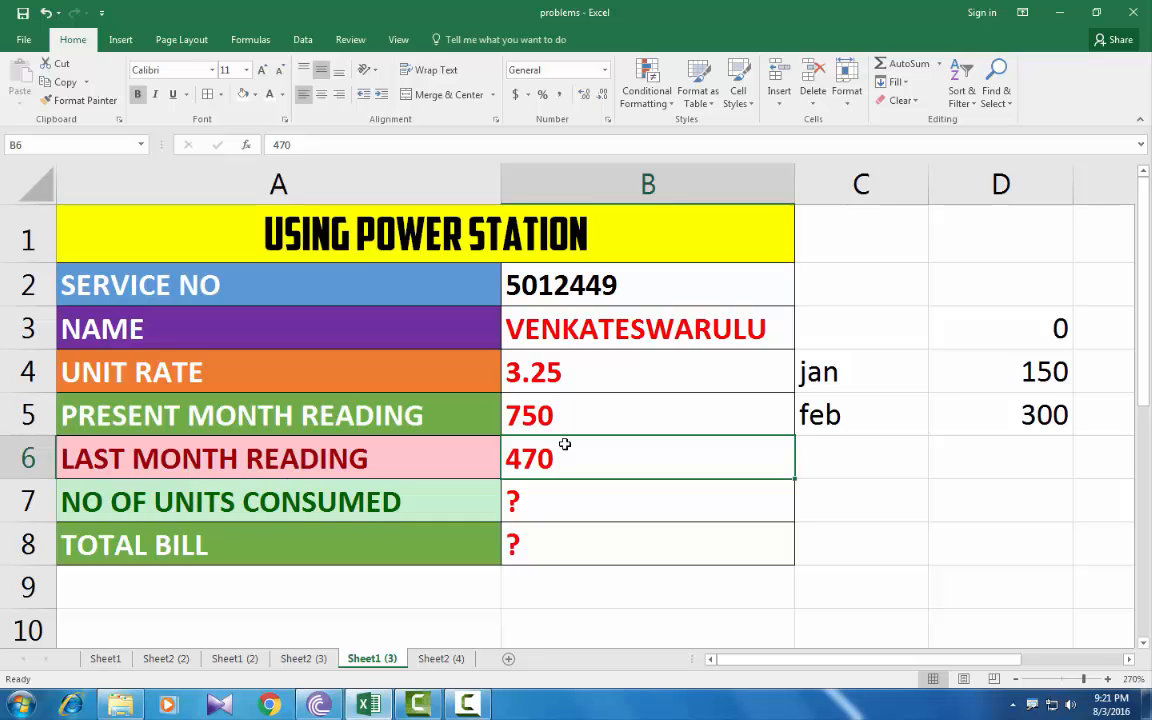
pyautogui.moveTo(810, 320); pyautogui.dragTo(1020, 430)
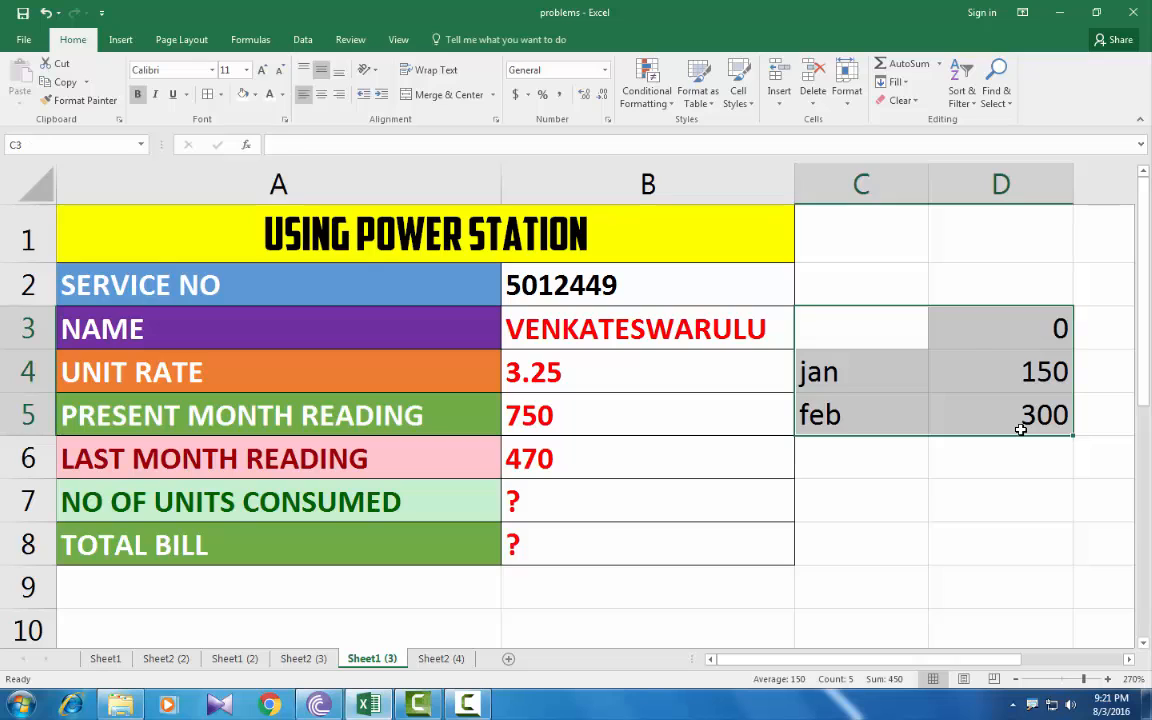
pyautogui.click(1022, 426)
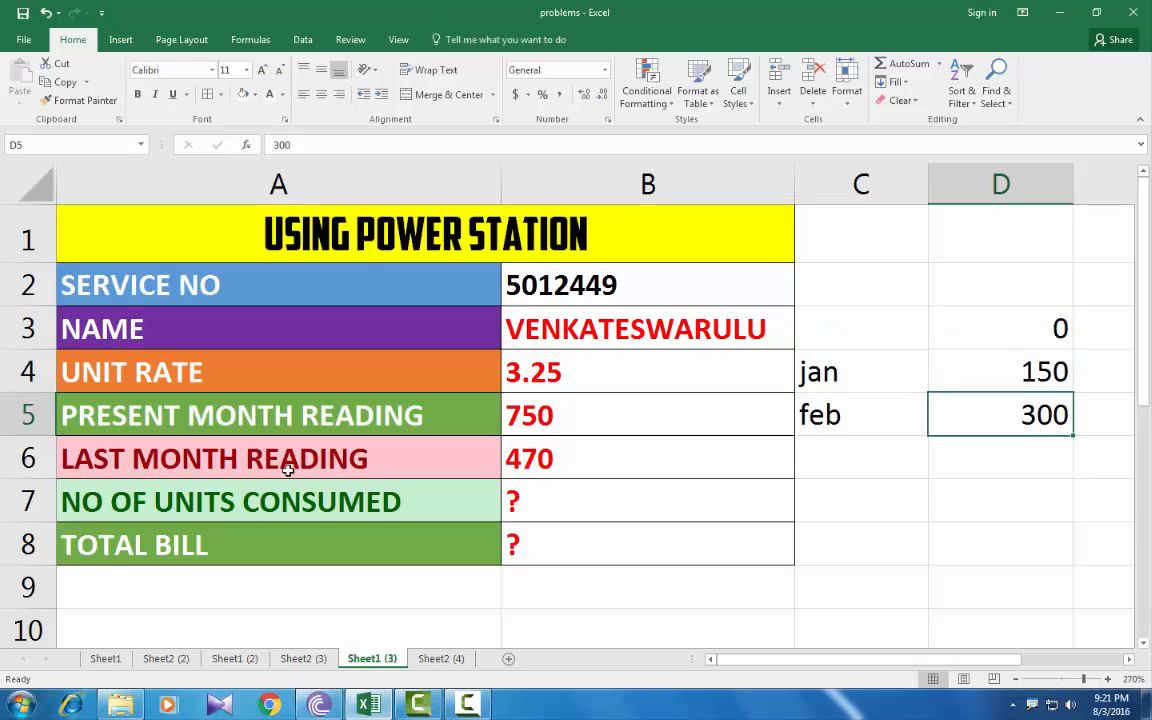
# Step: Enter the note "pmr-lmr" in C7 as the calculation for the number of units consumed
pyautogui.click(610, 510)
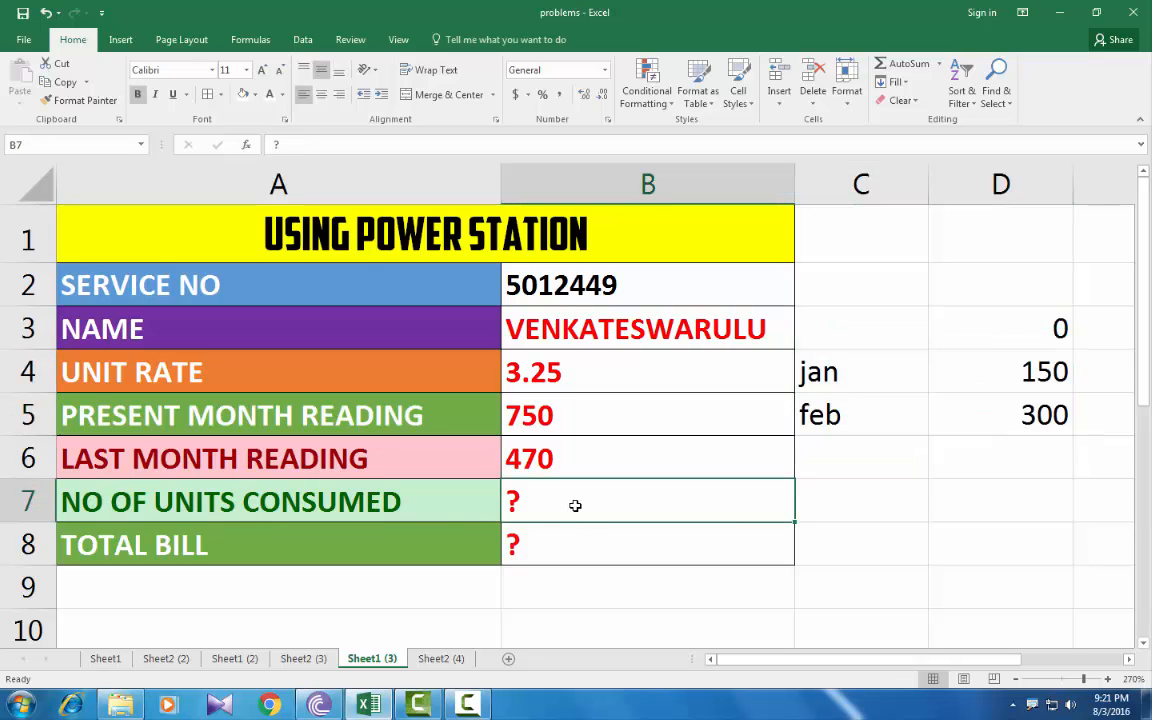
pyautogui.click(834, 506)
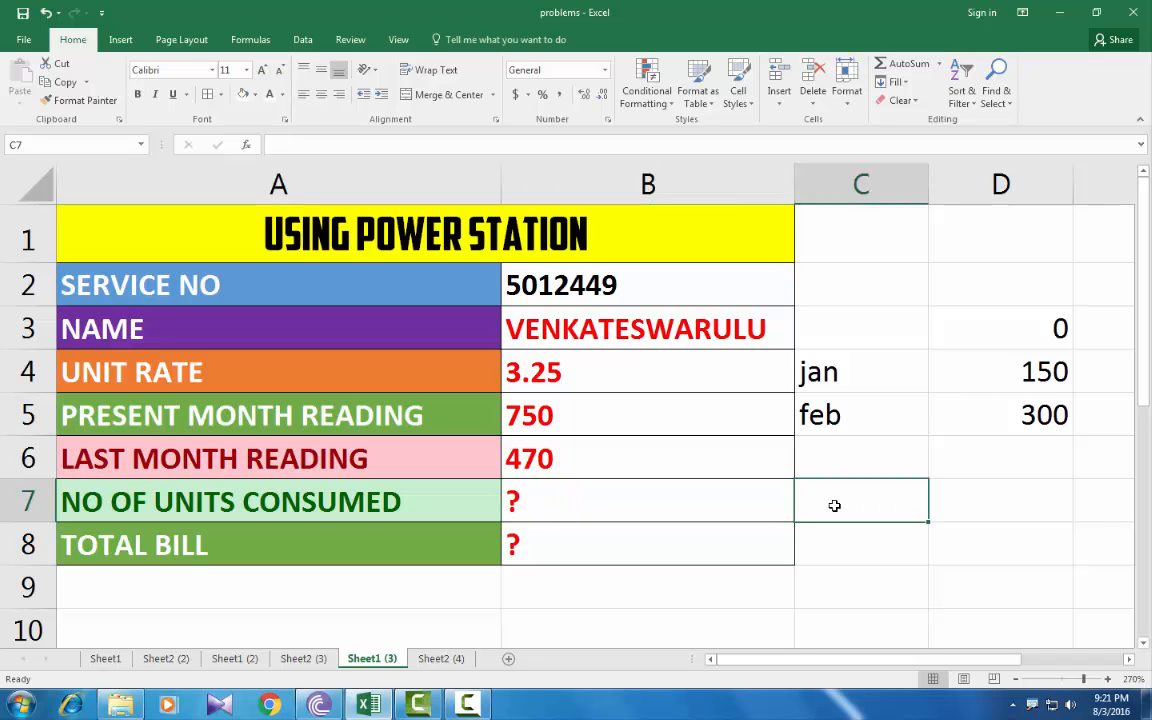
pyautogui.write('pmr')
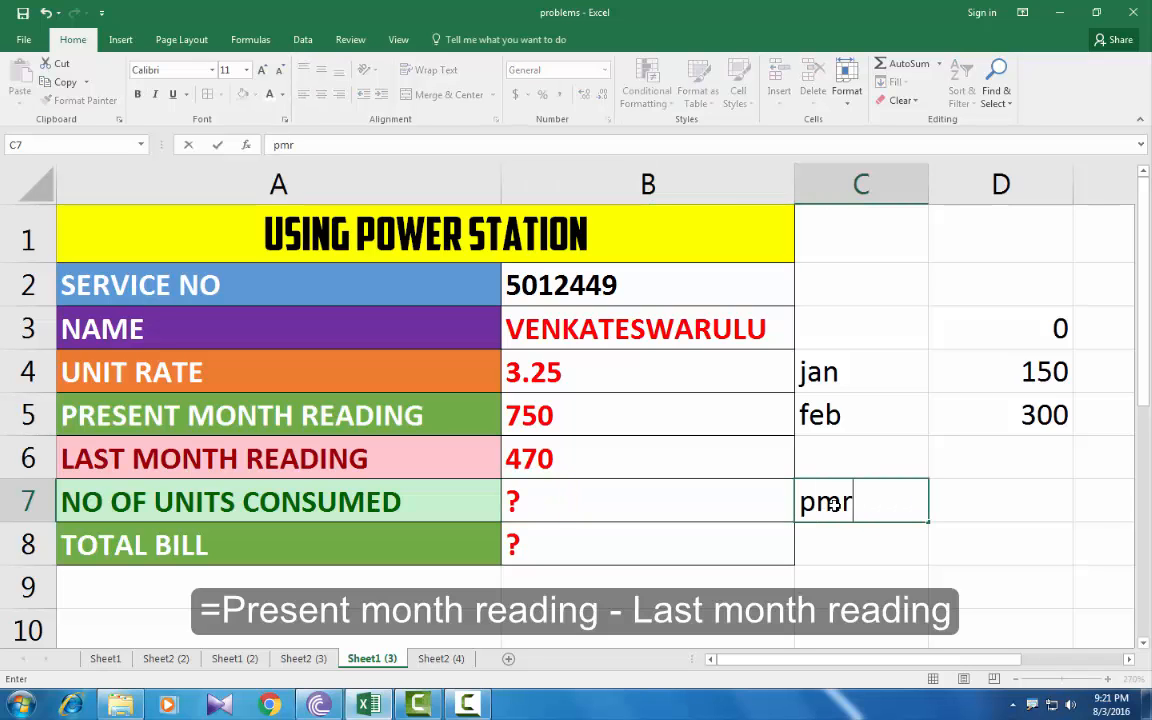
pyautogui.write('-lmr')
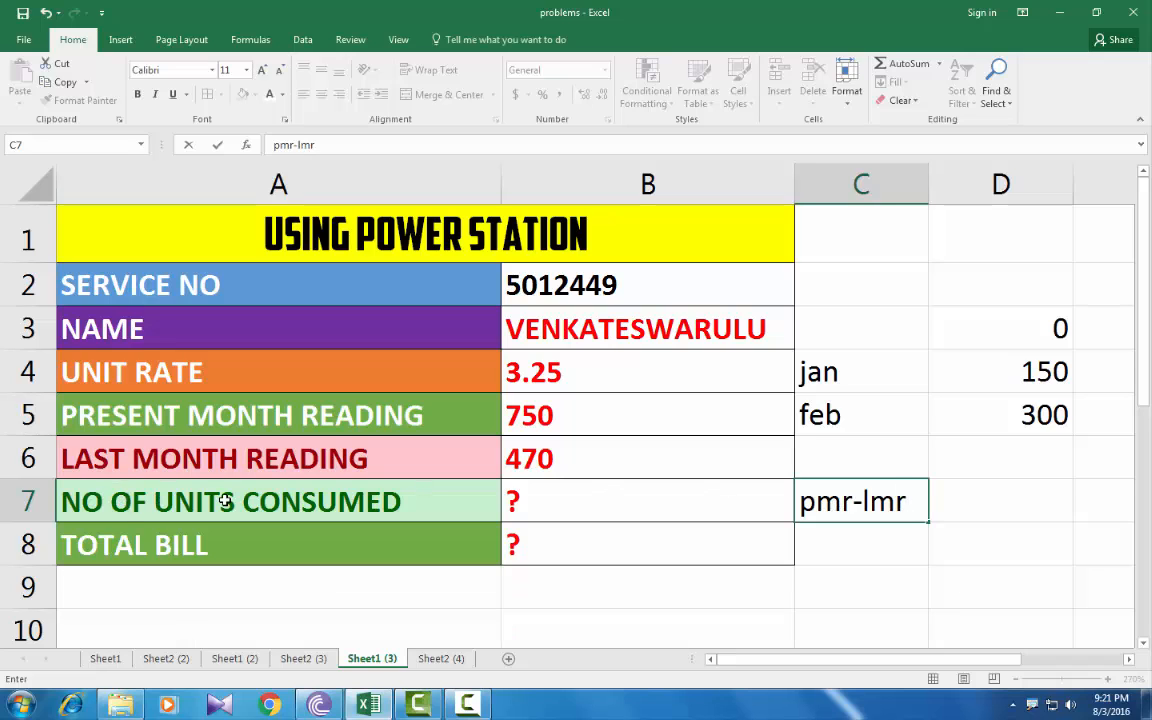
# Step: Enter the note "noofu*urate" in C8 beside Total Bill and widen column C to fit the text
pyautogui.click(600, 546)
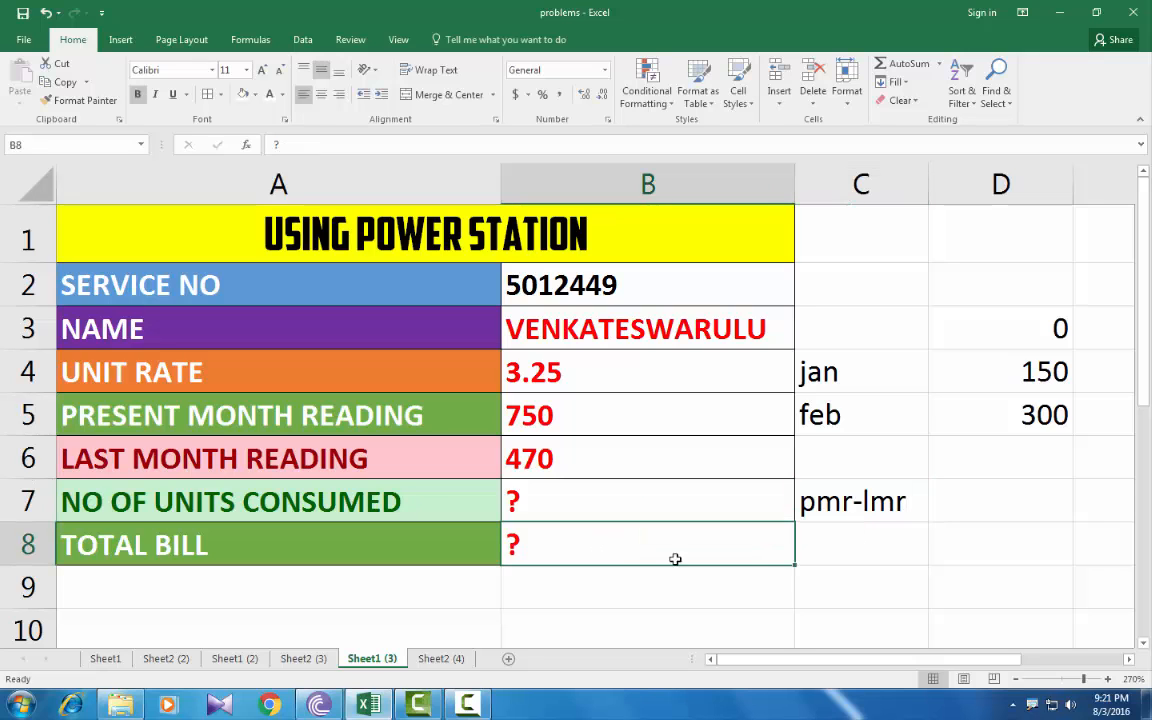
pyautogui.click(877, 560)
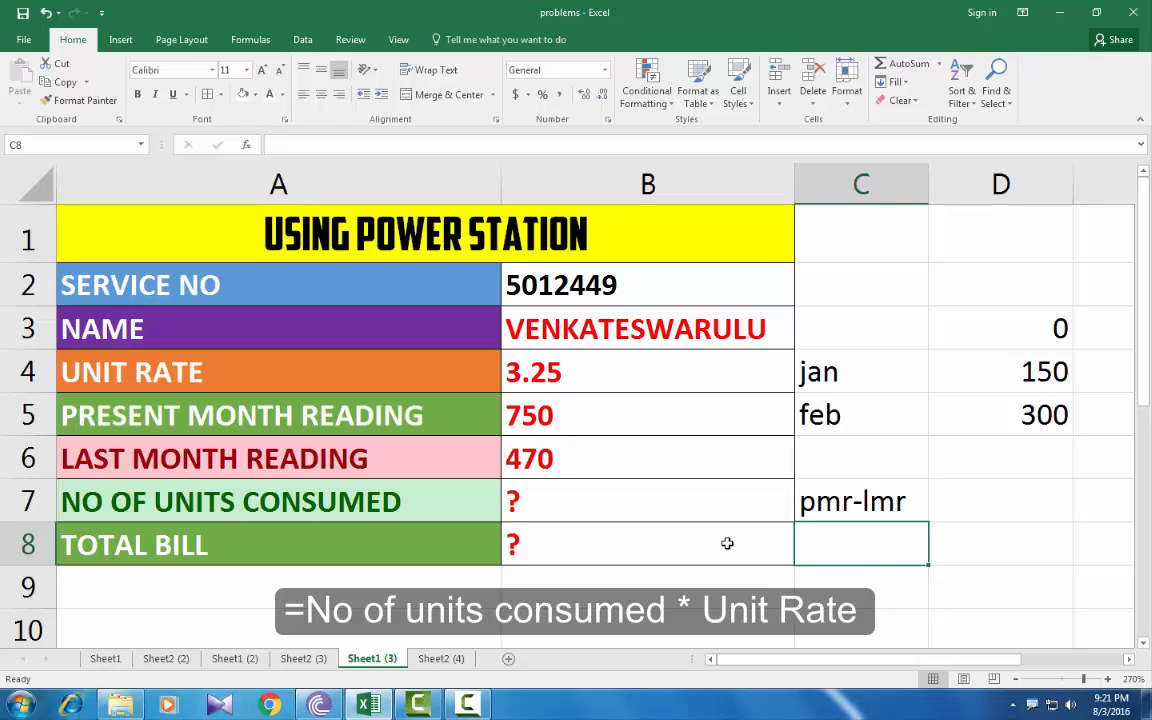
pyautogui.write('noof')
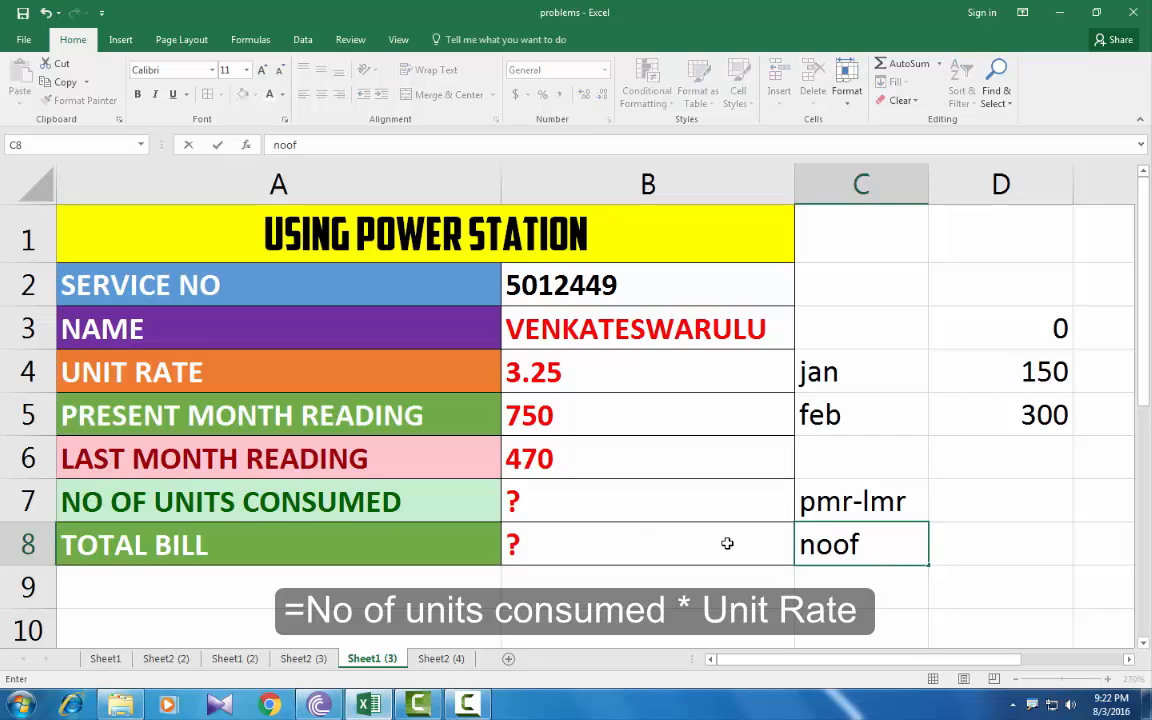
pyautogui.write('u*urate')
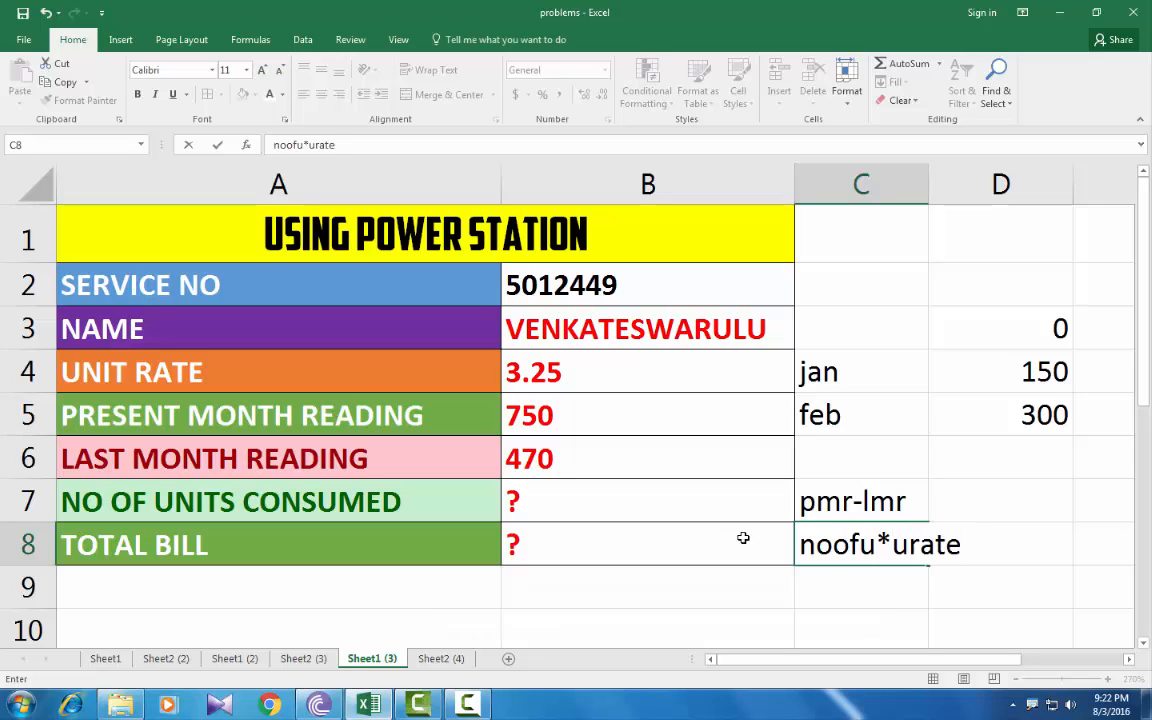
pyautogui.press('F2')
pyautogui.click(930, 185)
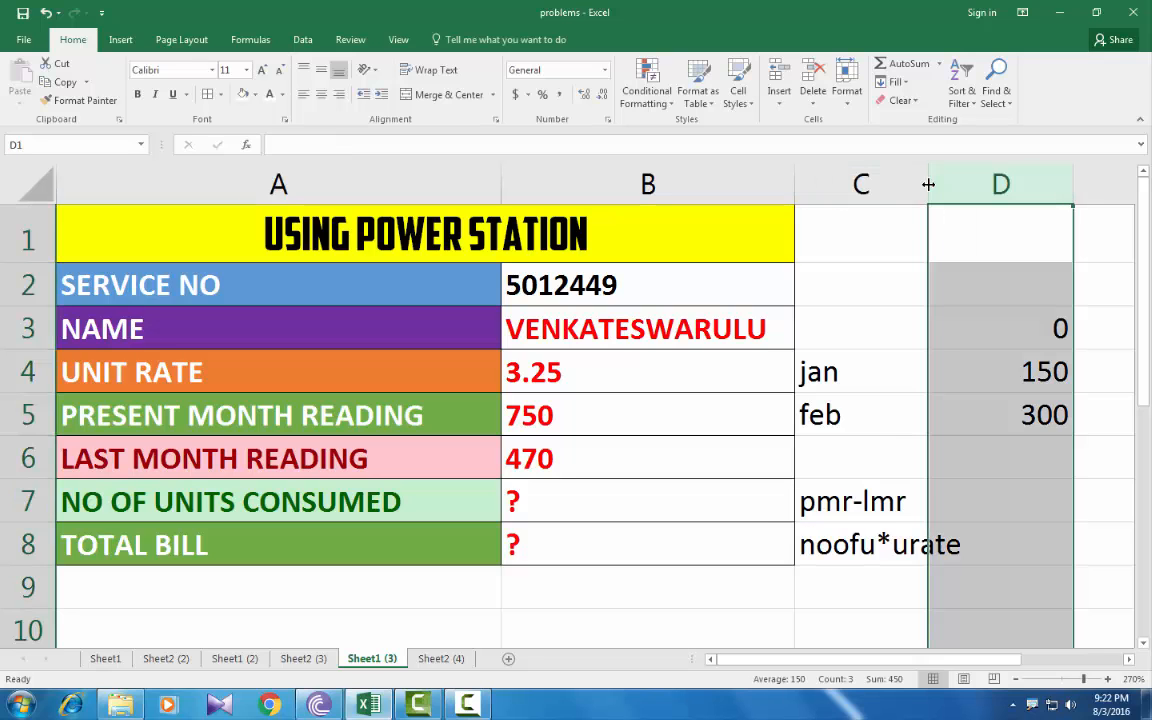
pyautogui.moveTo(928, 184); pyautogui.dragTo(963, 185)
pyautogui.moveTo(900, 500); pyautogui.dragTo(900, 544)
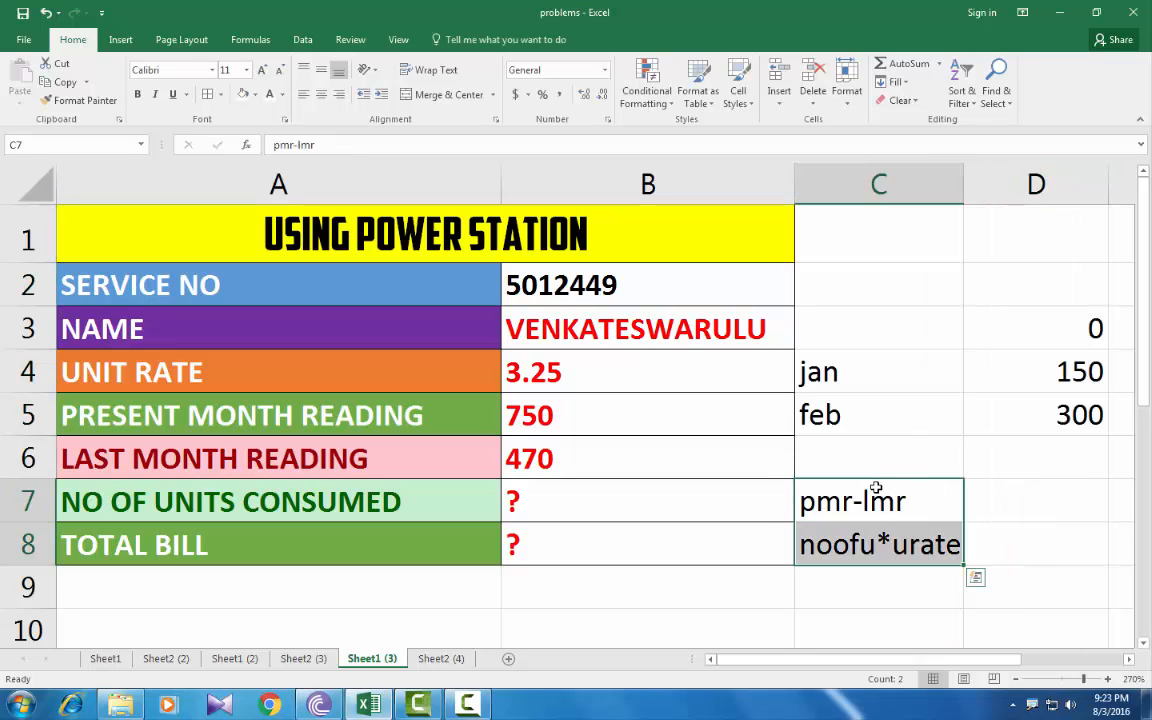
# Step: On Sheet2 (4), calculate the first customer's units consumed in F3 with the formula =D3-E3
pyautogui.click(441, 659)
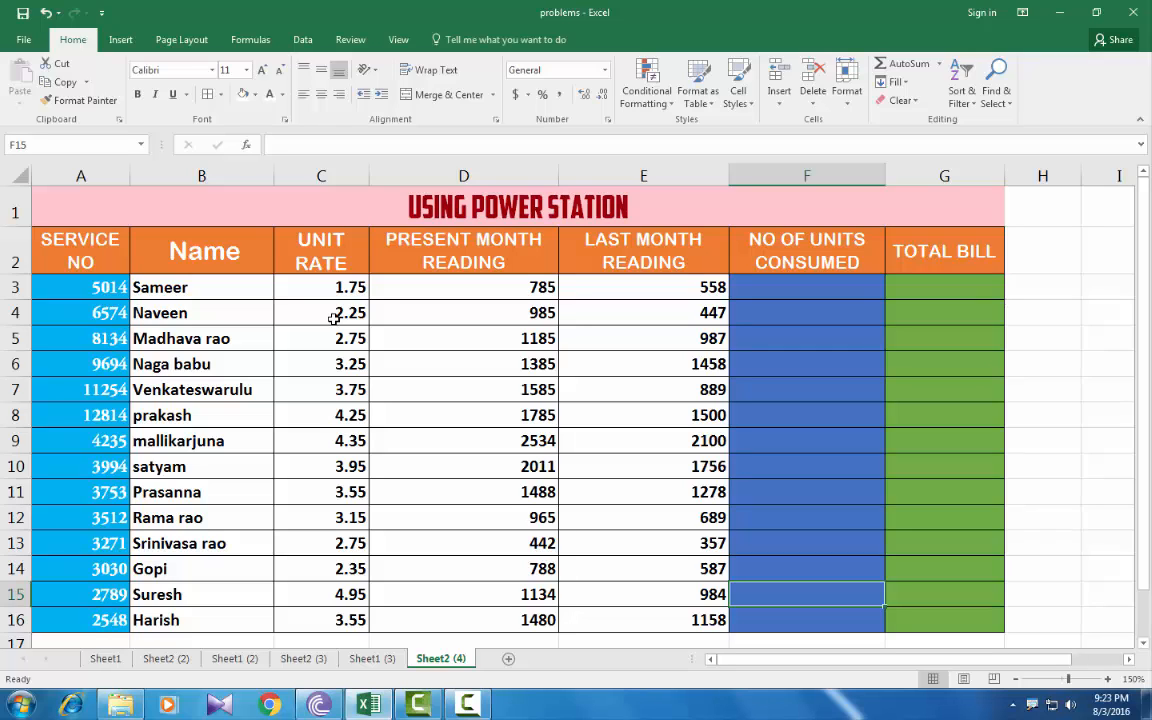
pyautogui.click(790, 292)
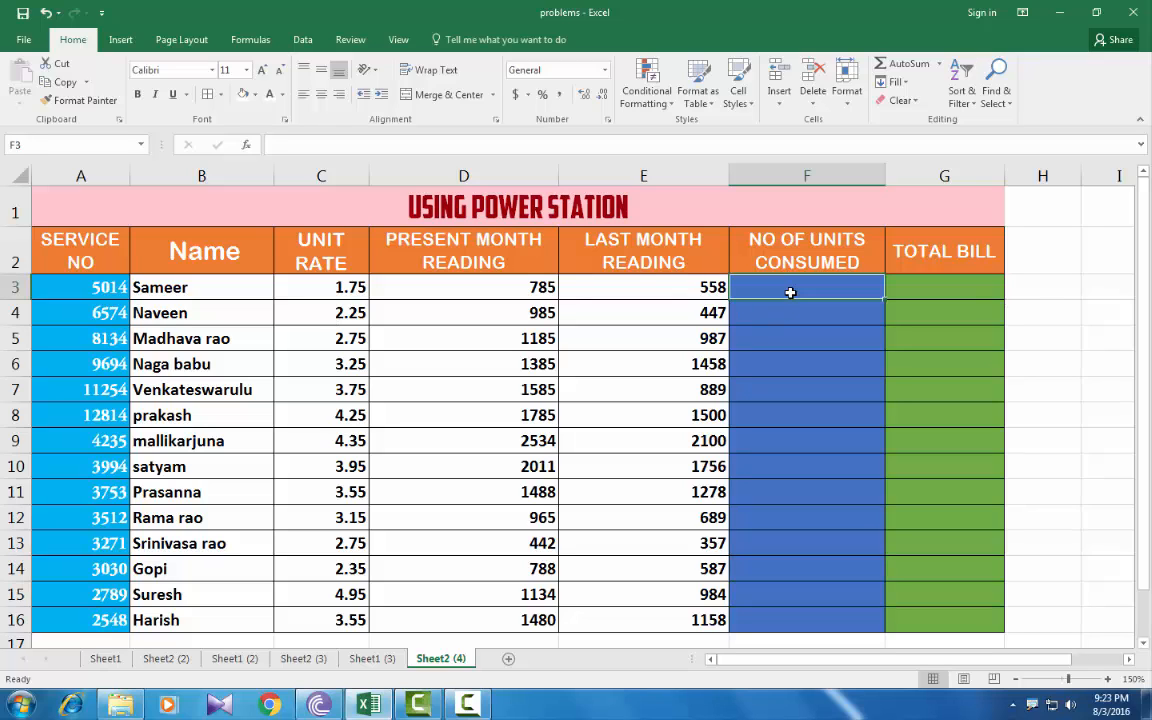
pyautogui.click(20, 287)
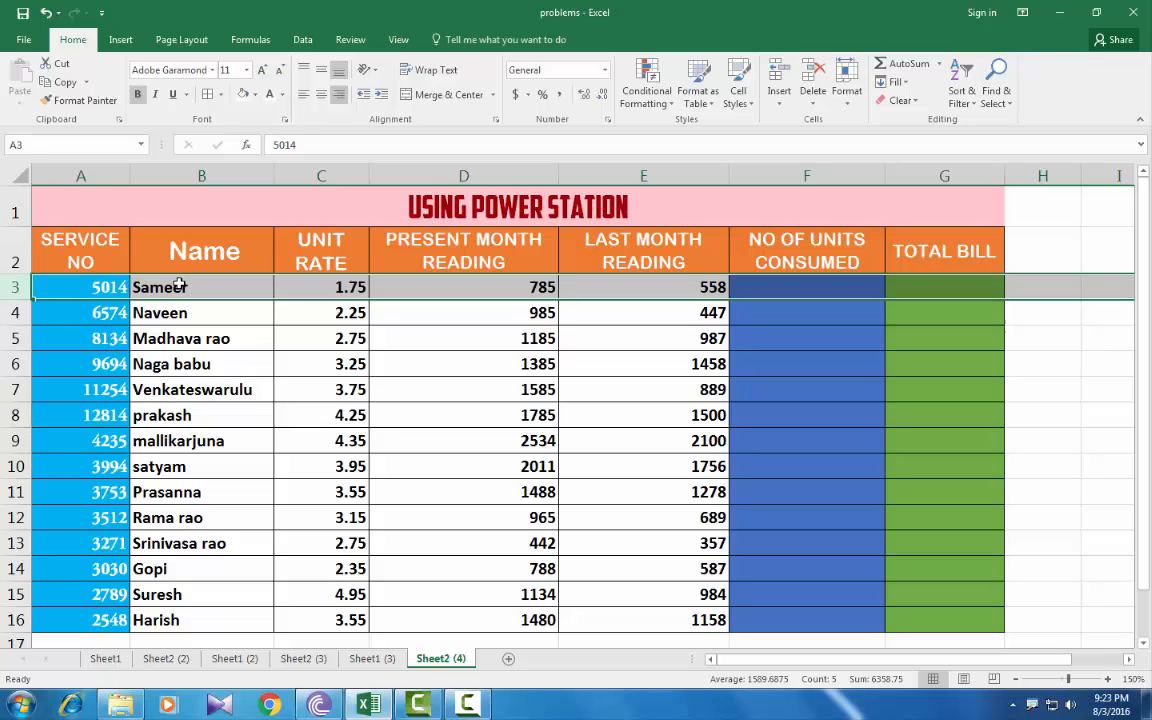
pyautogui.click(167, 282)
pyautogui.click(820, 294)
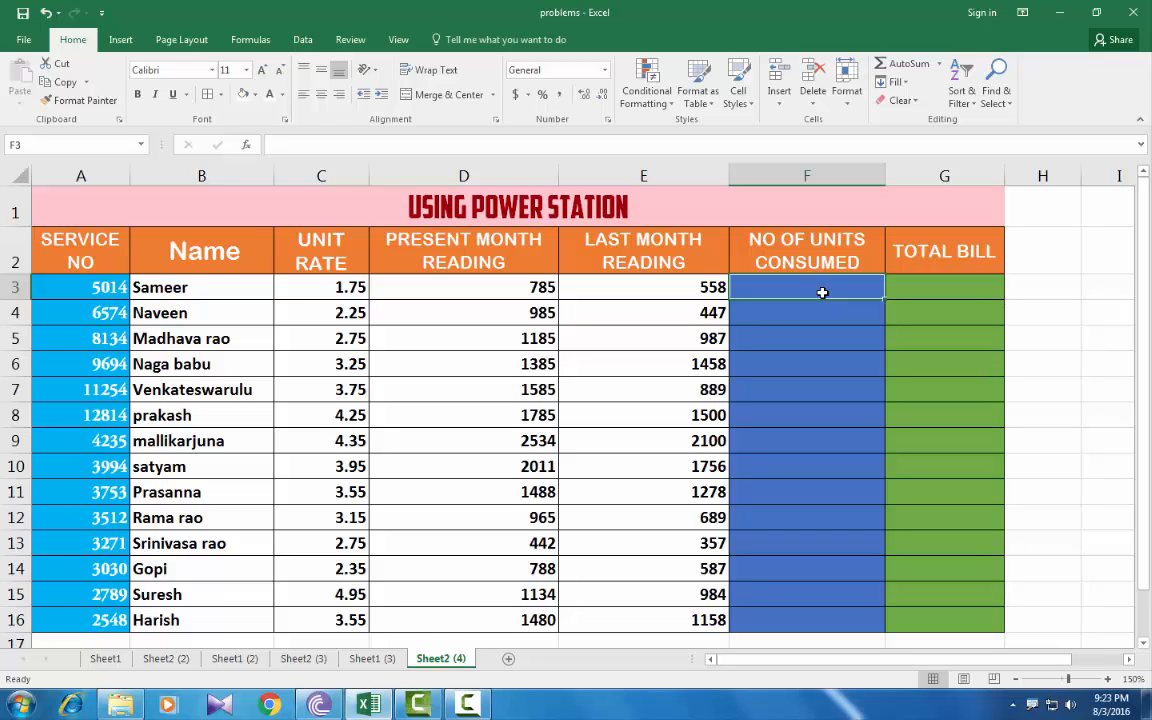
pyautogui.write('=')
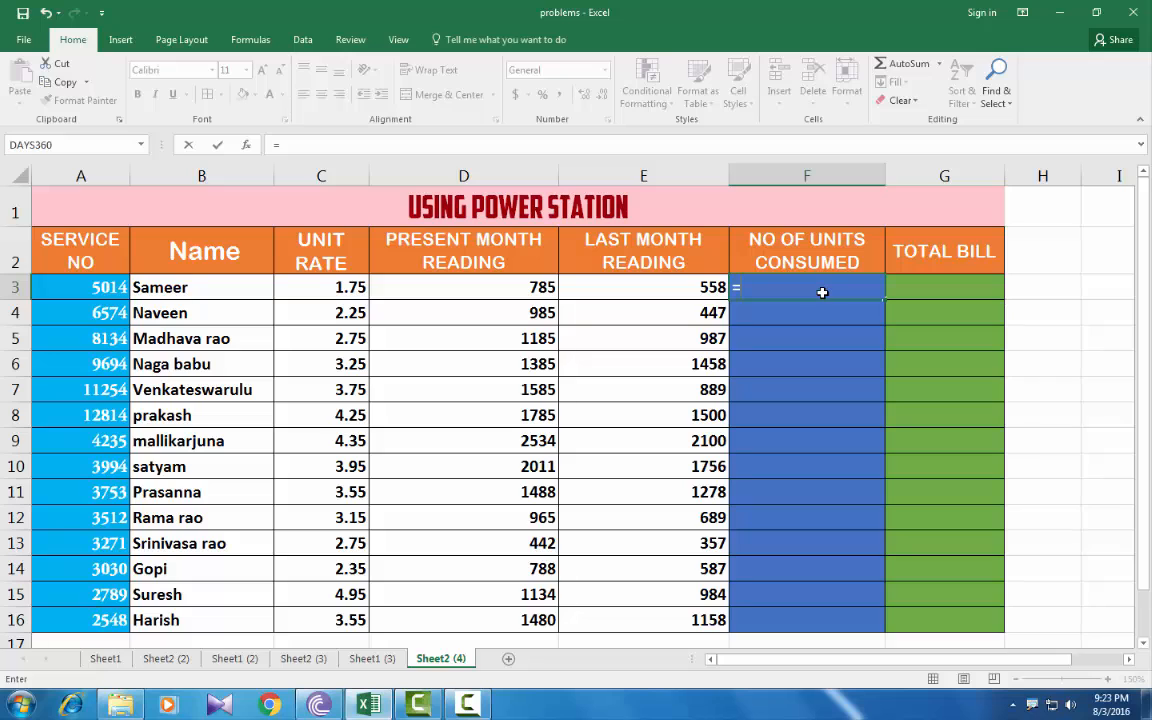
pyautogui.click(484, 287)
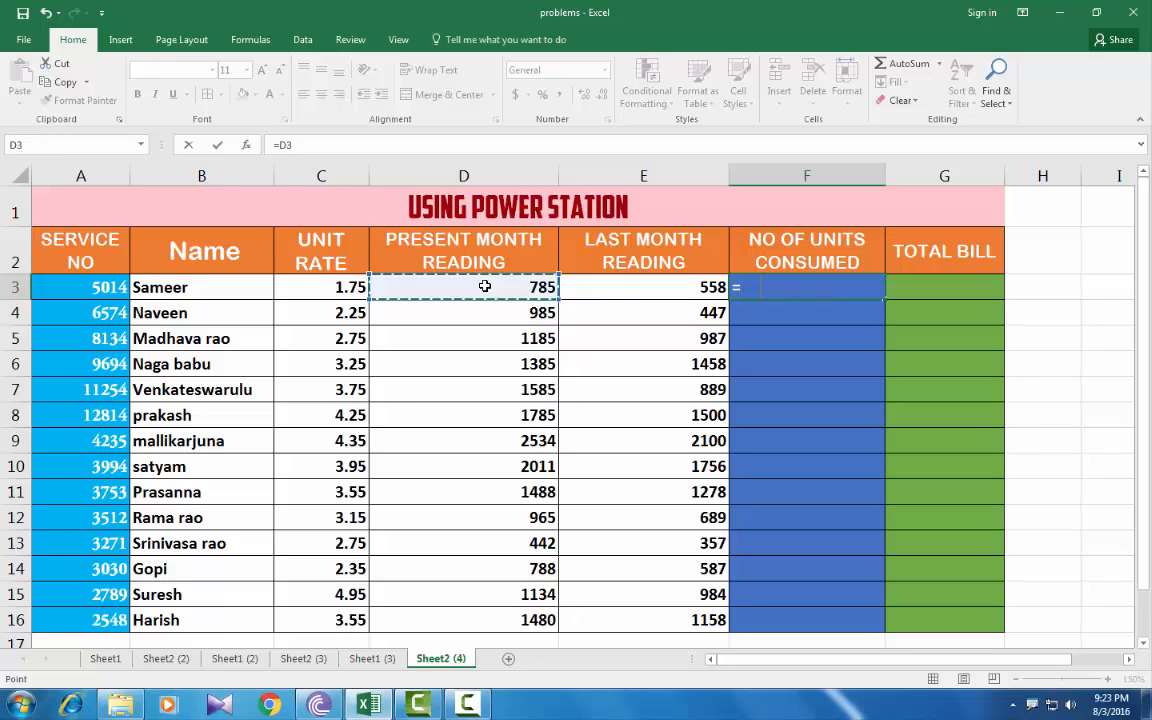
pyautogui.write('-')
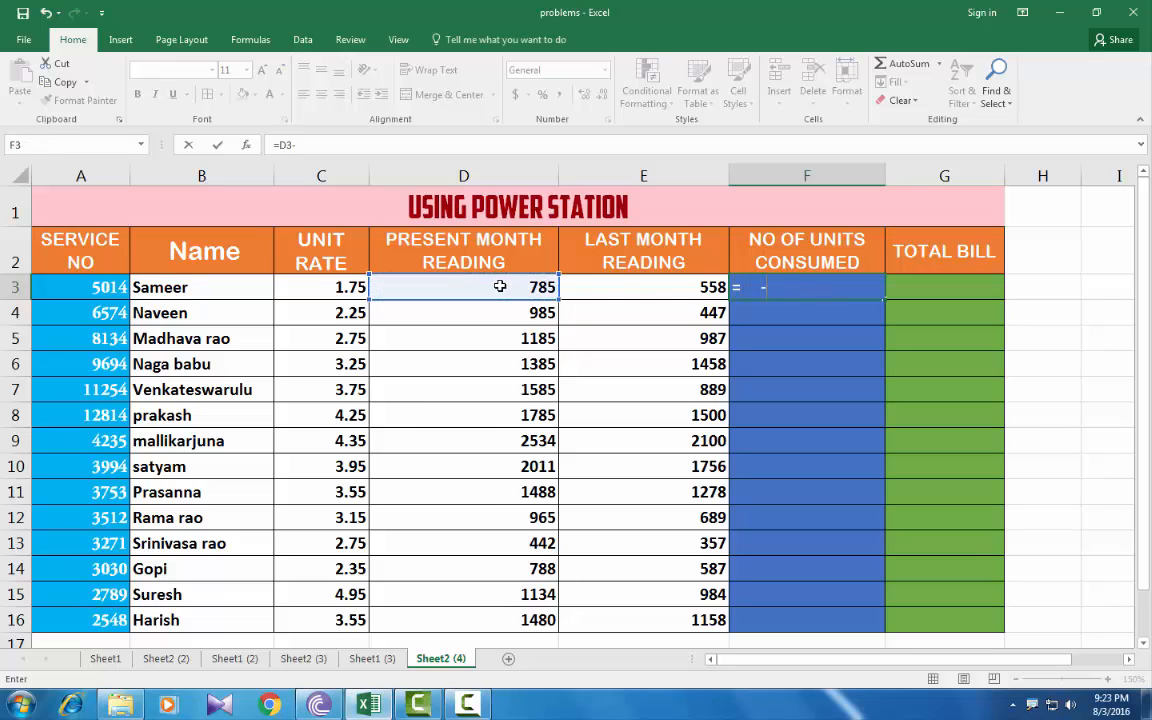
pyautogui.click(654, 291)
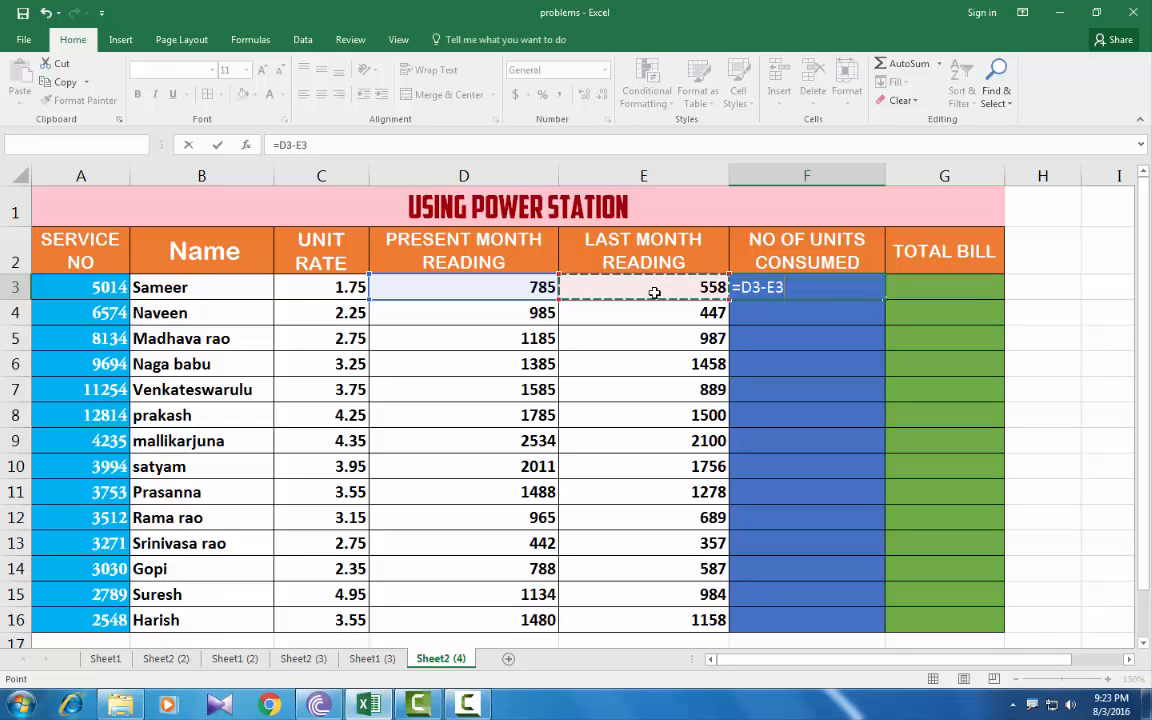
pyautogui.press('Return')
# Step: Fill the units consumed formula from F3 down to F16 and clear the copies in F4:F16
pyautogui.click(818, 285)
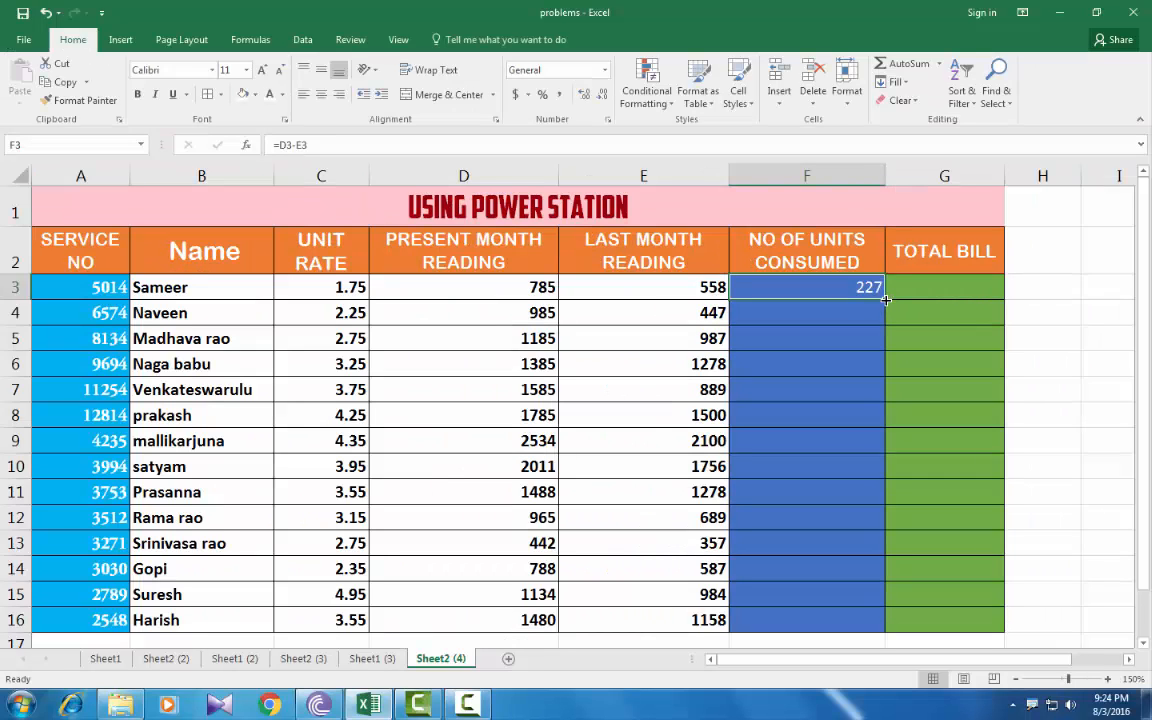
pyautogui.moveTo(886, 299); pyautogui.dragTo(862, 626)
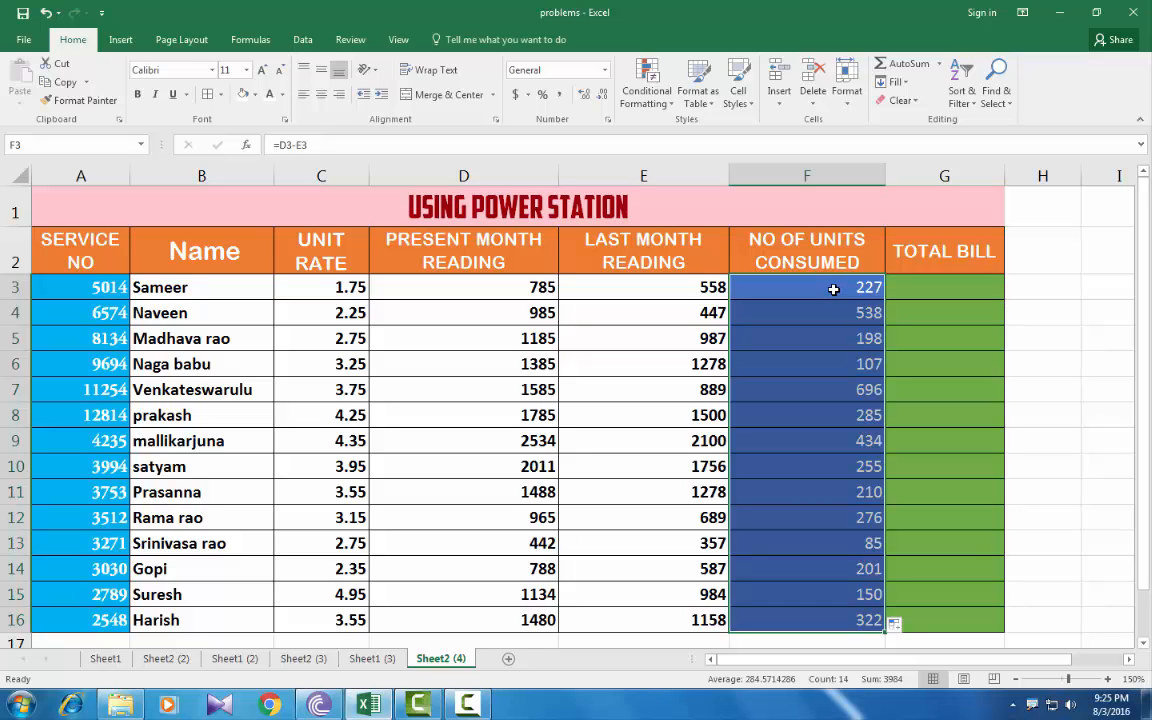
pyautogui.moveTo(826, 310); pyautogui.dragTo(815, 620)
pyautogui.press('Delete')
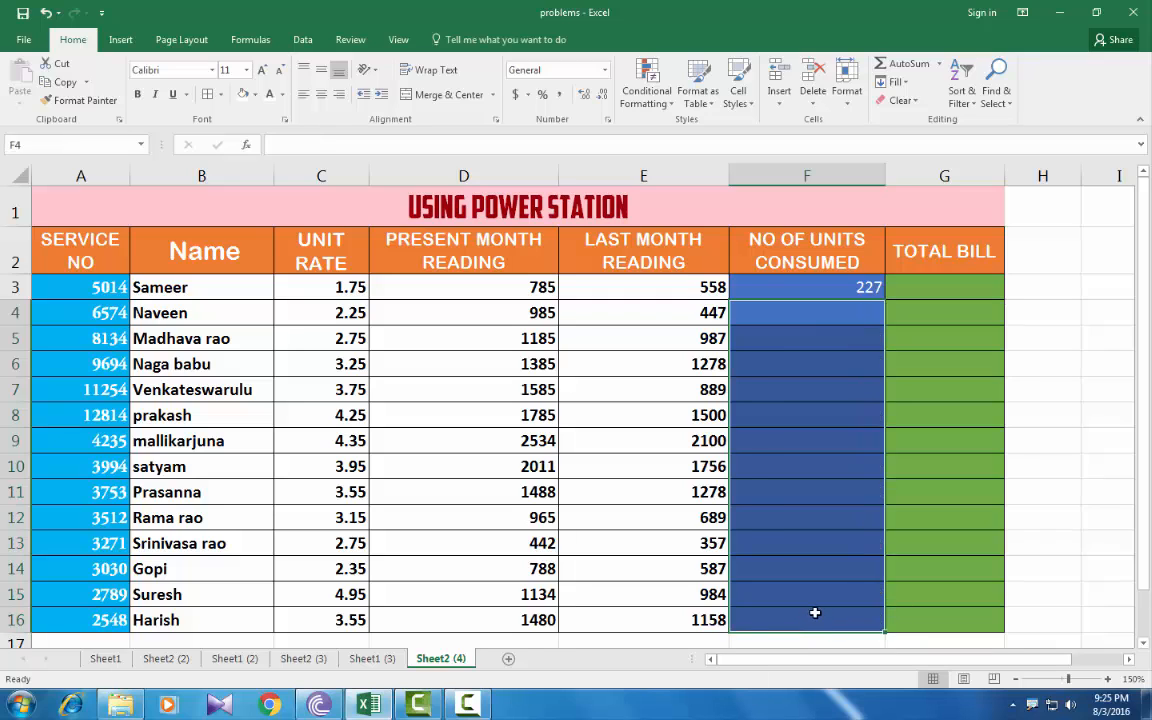
# Step: Auto-fill the units consumed formula from F3 through F16 for all customers
pyautogui.click(840, 289)
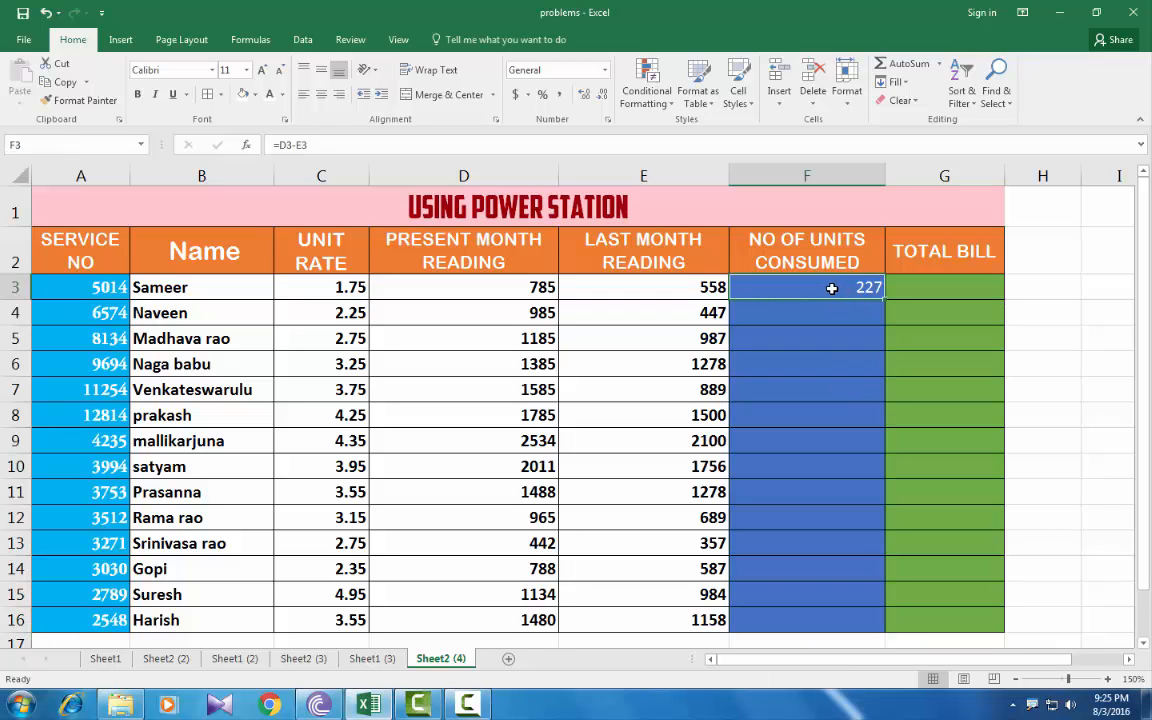
pyautogui.doubleClick(884, 298)
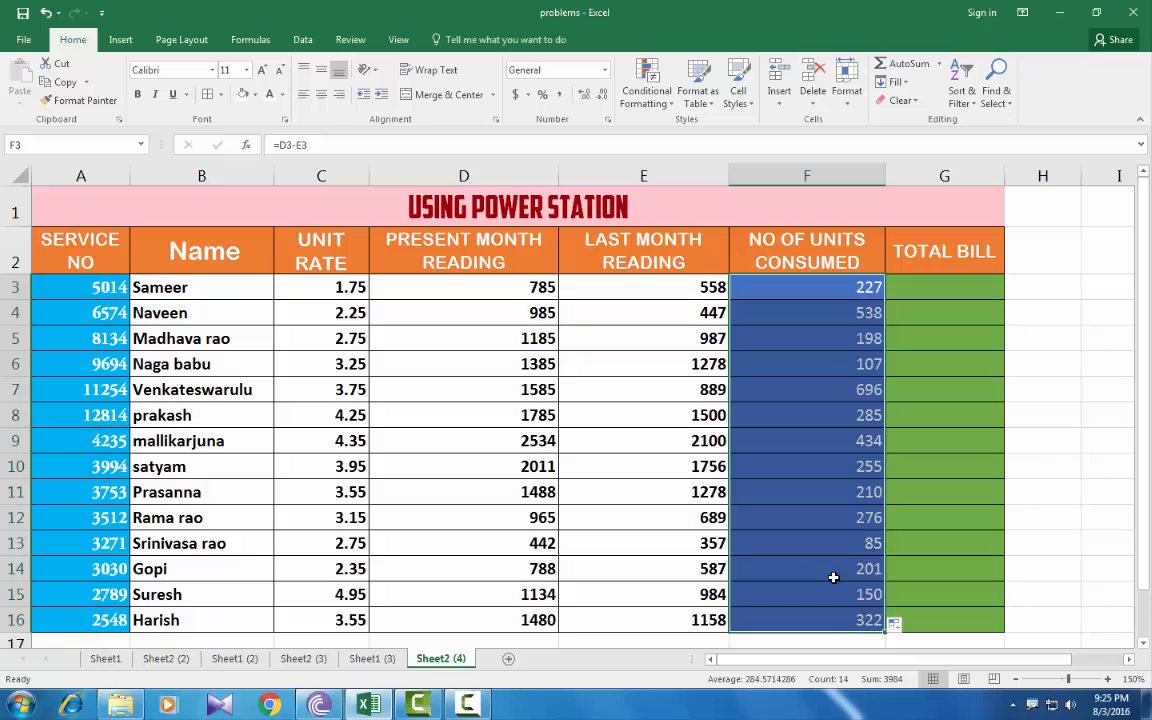
# Step: Calculate the first customer's total bill in G3 by multiplying units consumed by unit rate with =F3*C3
pyautogui.click(926, 287)
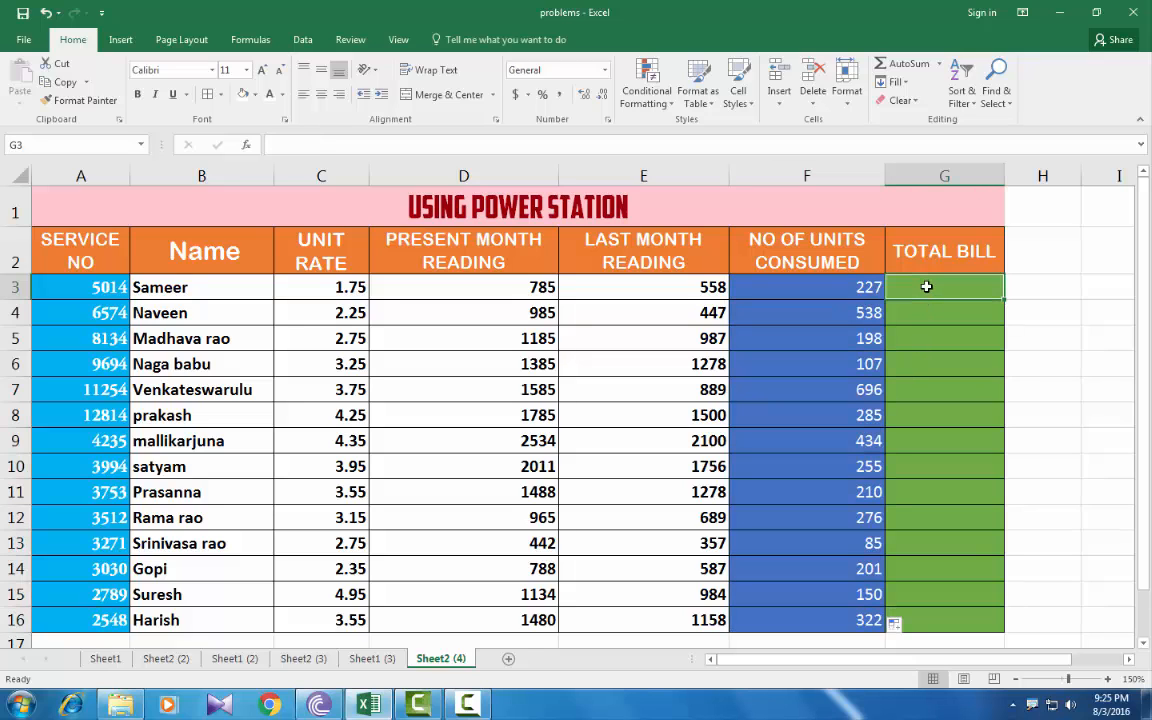
pyautogui.write('=')
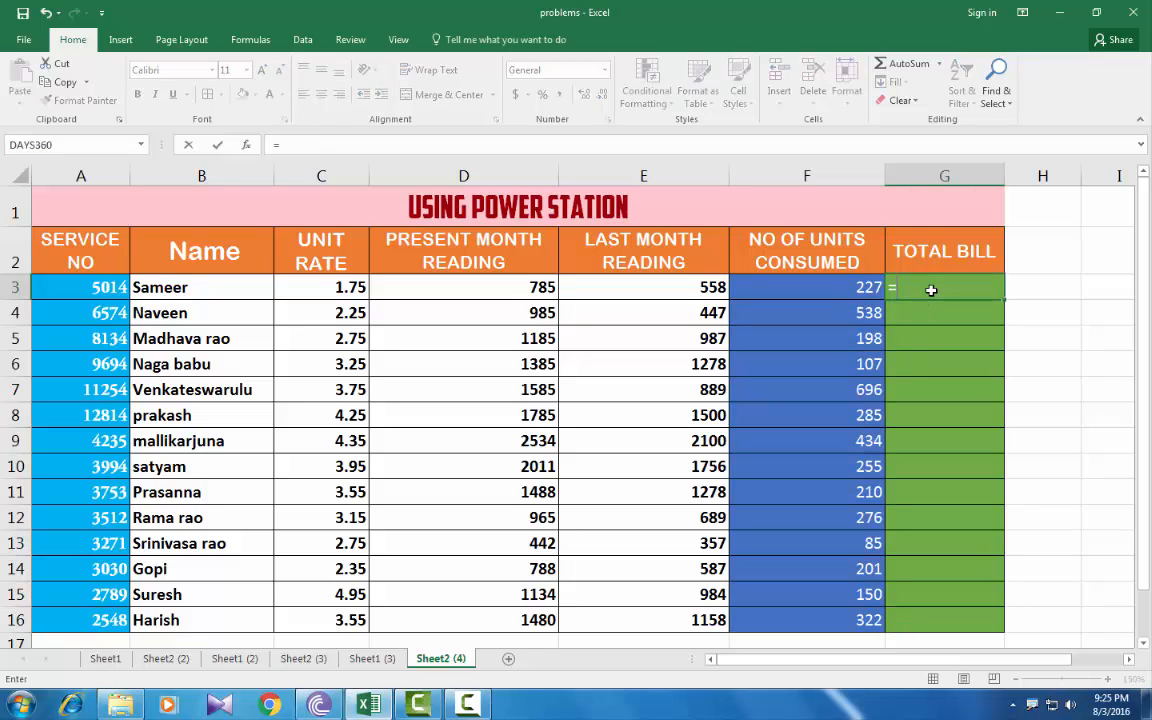
pyautogui.click(819, 290)
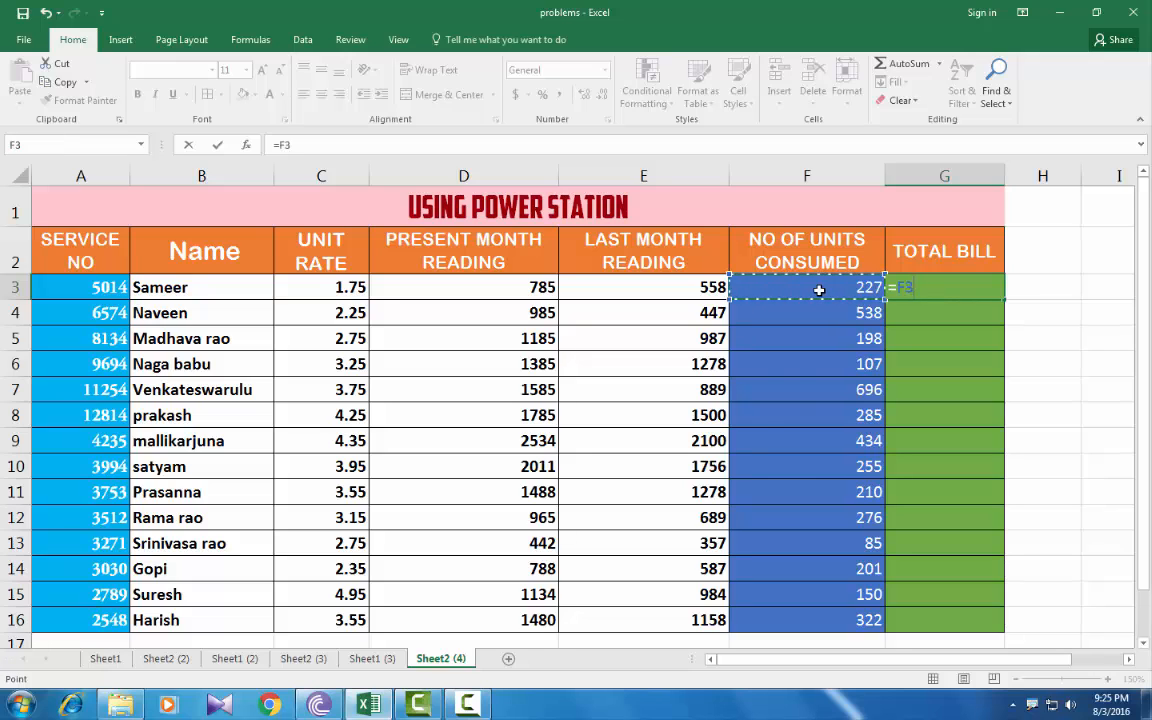
pyautogui.write('*')
pyautogui.click(316, 288)
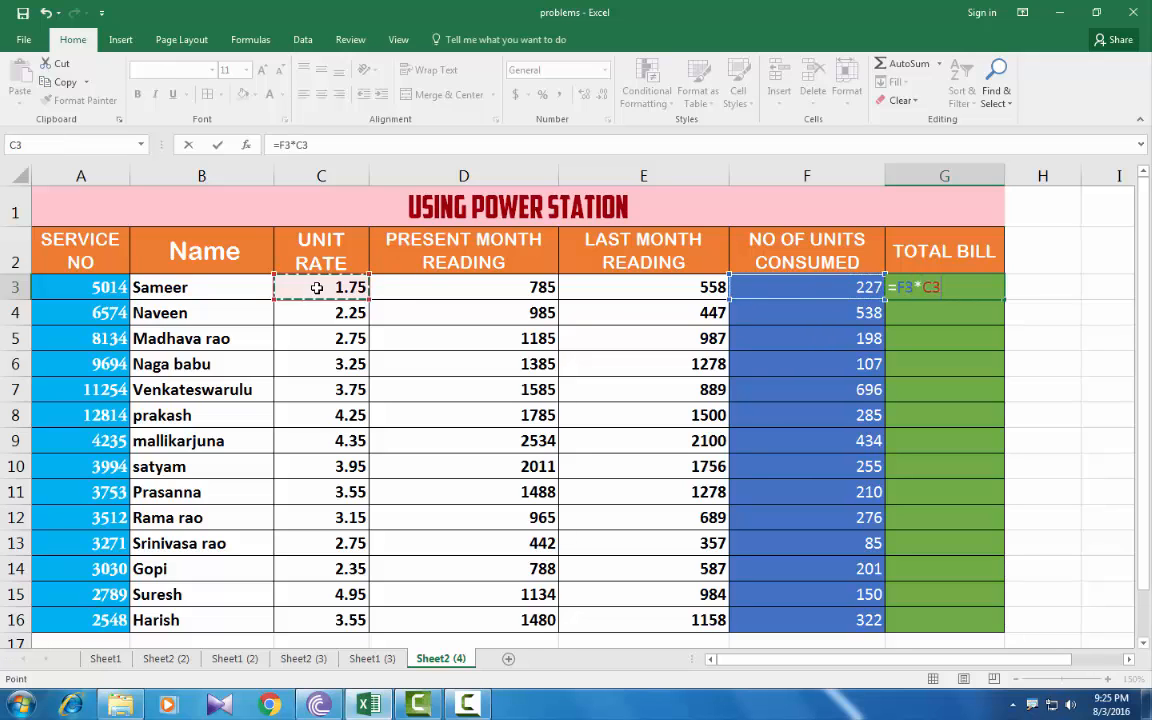
pyautogui.press('Return')
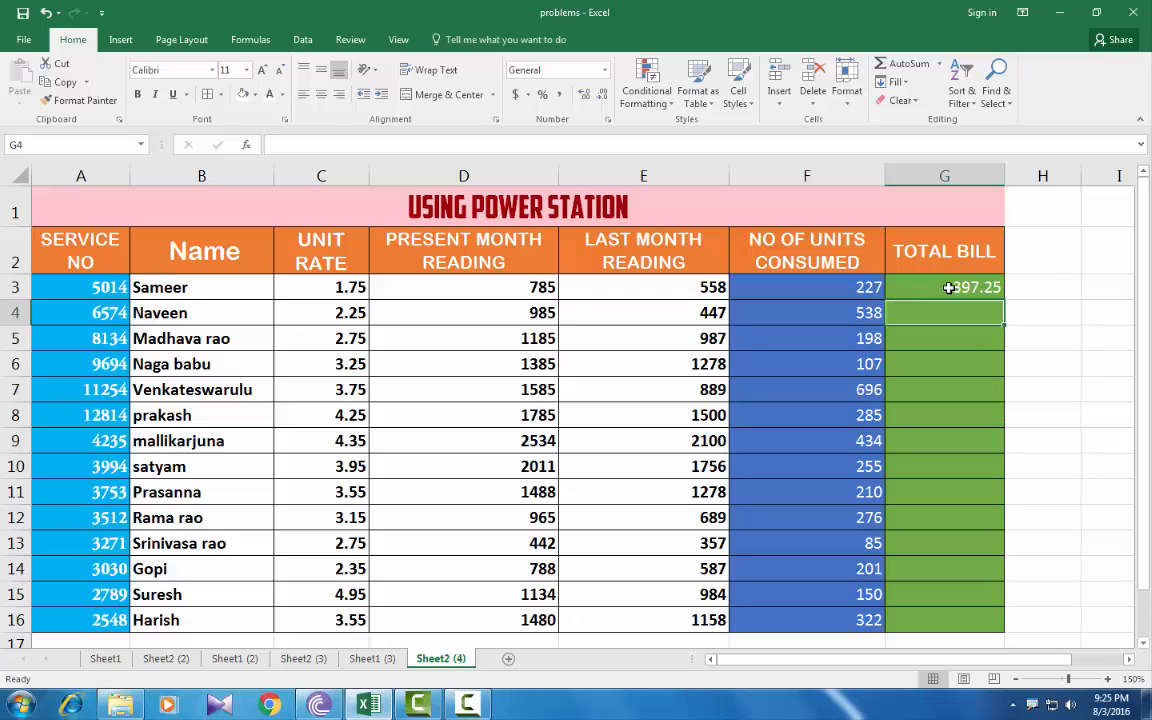
# Step: Auto-fill the total bill formula from G3 down through G16 for all customers
pyautogui.click(948, 288)
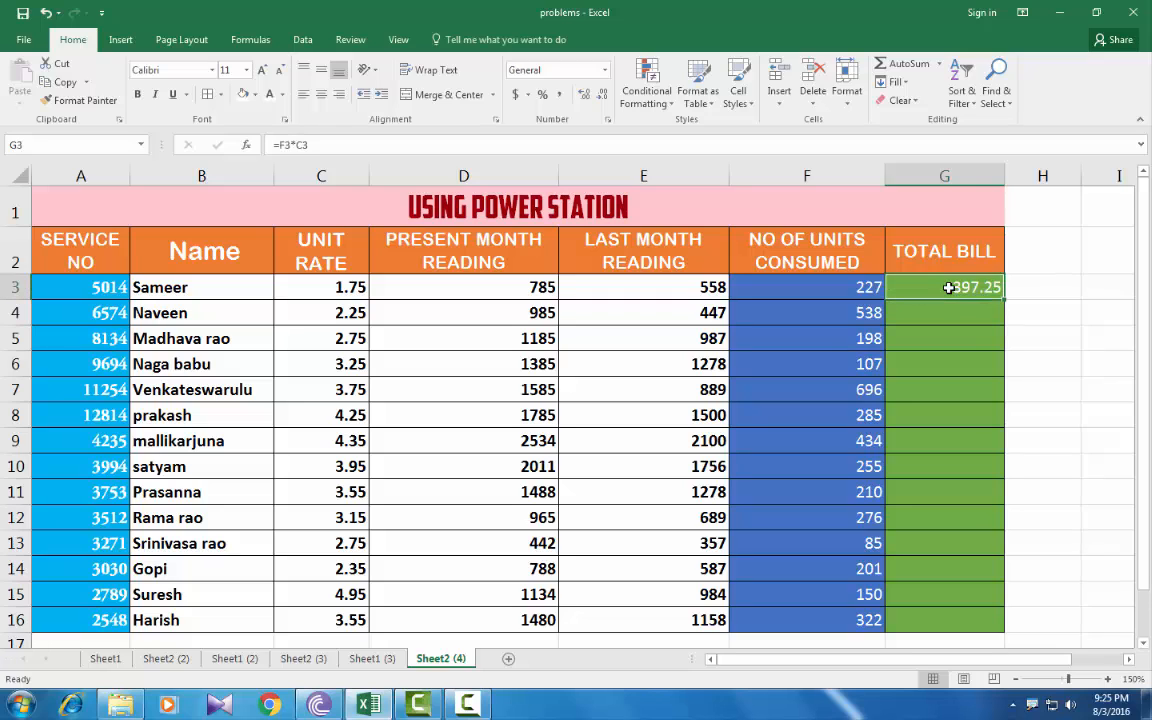
pyautogui.doubleClick(1005, 297)
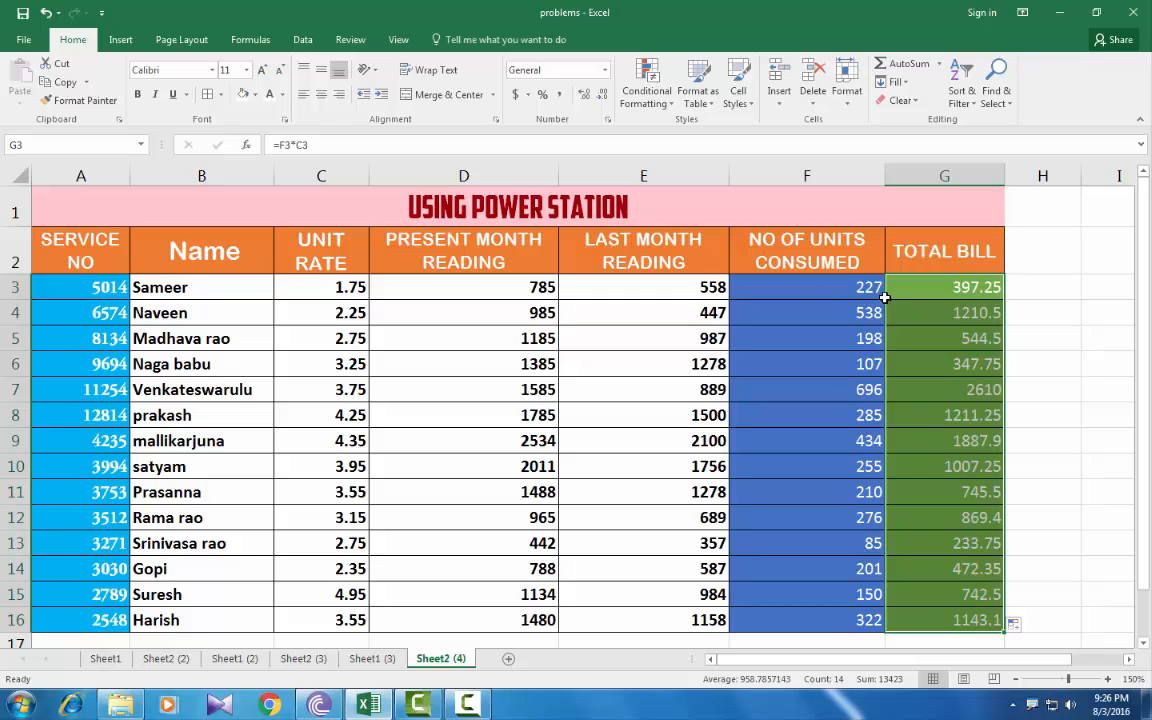
# Step: Replace the first customer's present month reading in D3 with 985
pyautogui.click(500, 289)
pyautogui.press('BackSpace')
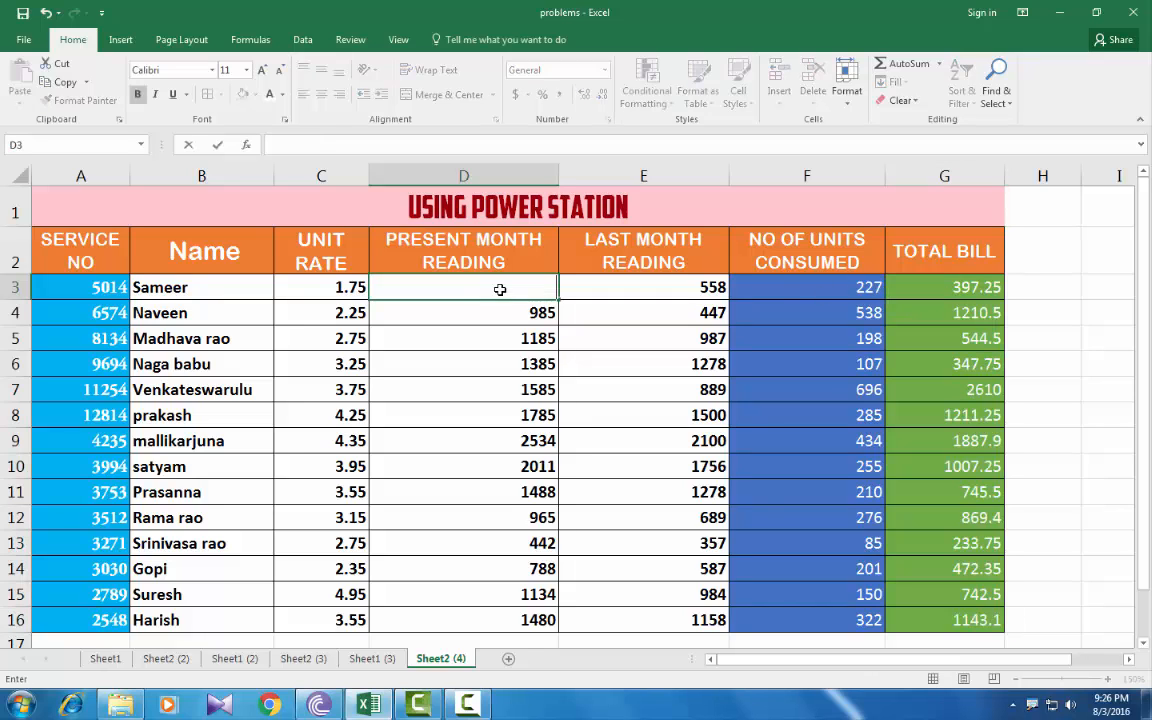
pyautogui.write('985')
pyautogui.click(594, 289)
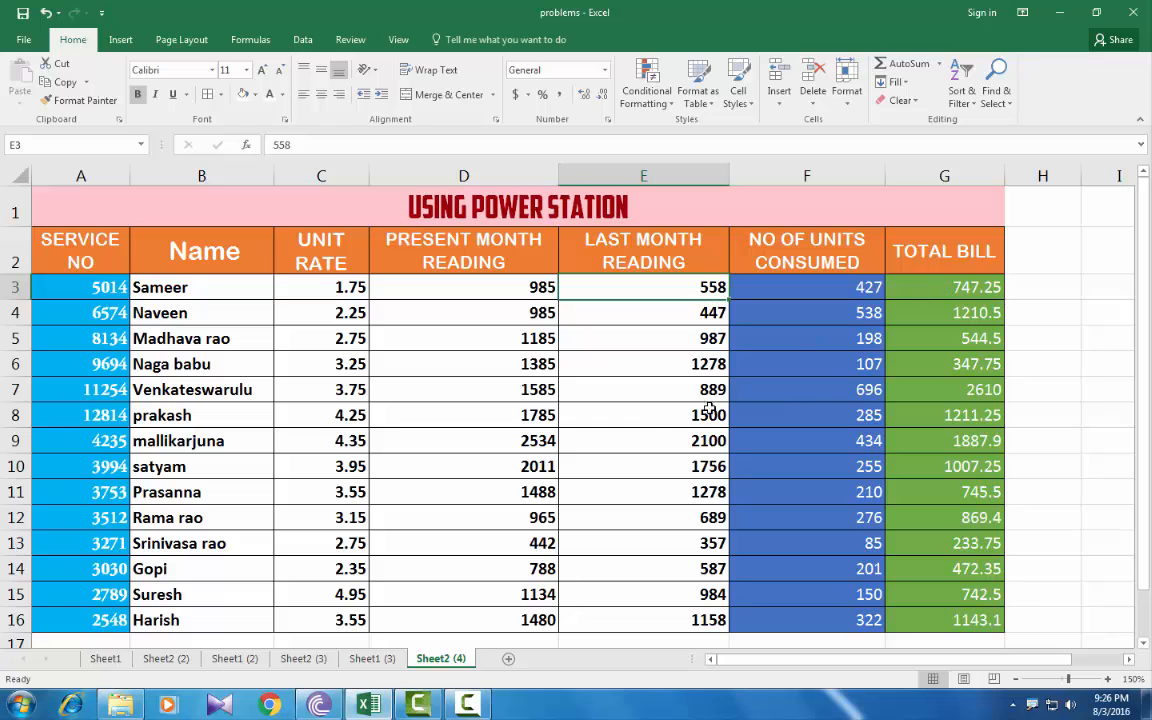
# Step: Change the unit rate in C9 for the customer in row 9 to 2.25
pyautogui.click(306, 441)
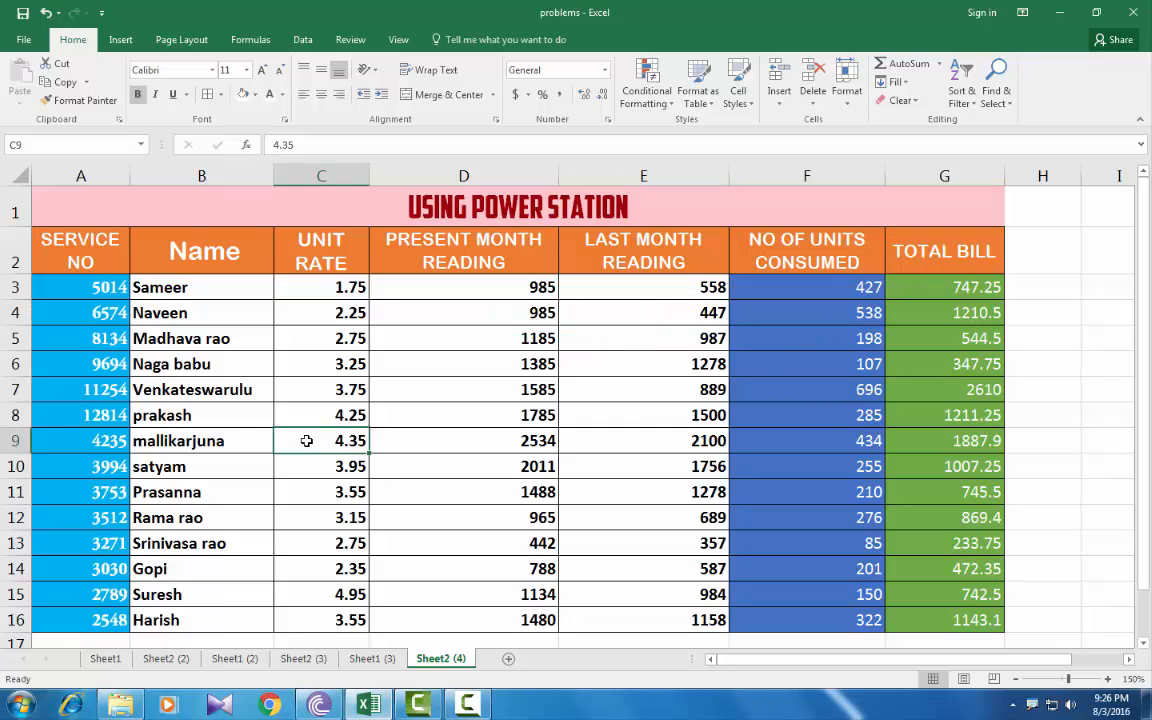
pyautogui.write('2.25')
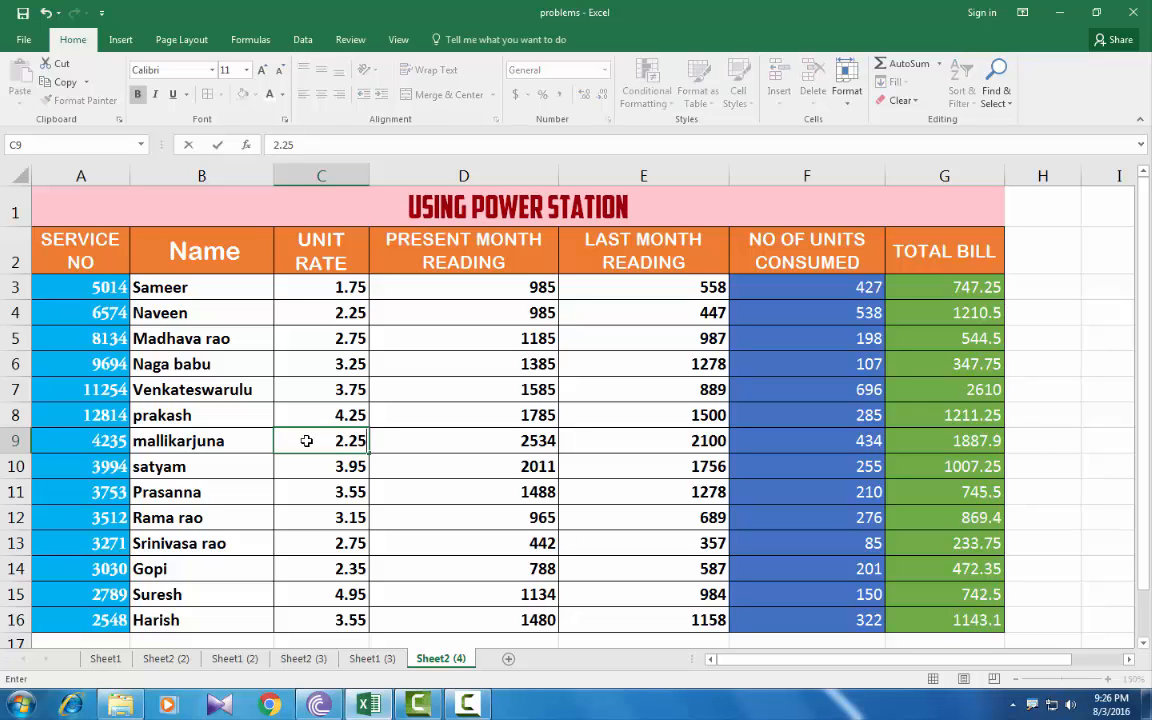
pyautogui.click(419, 442)
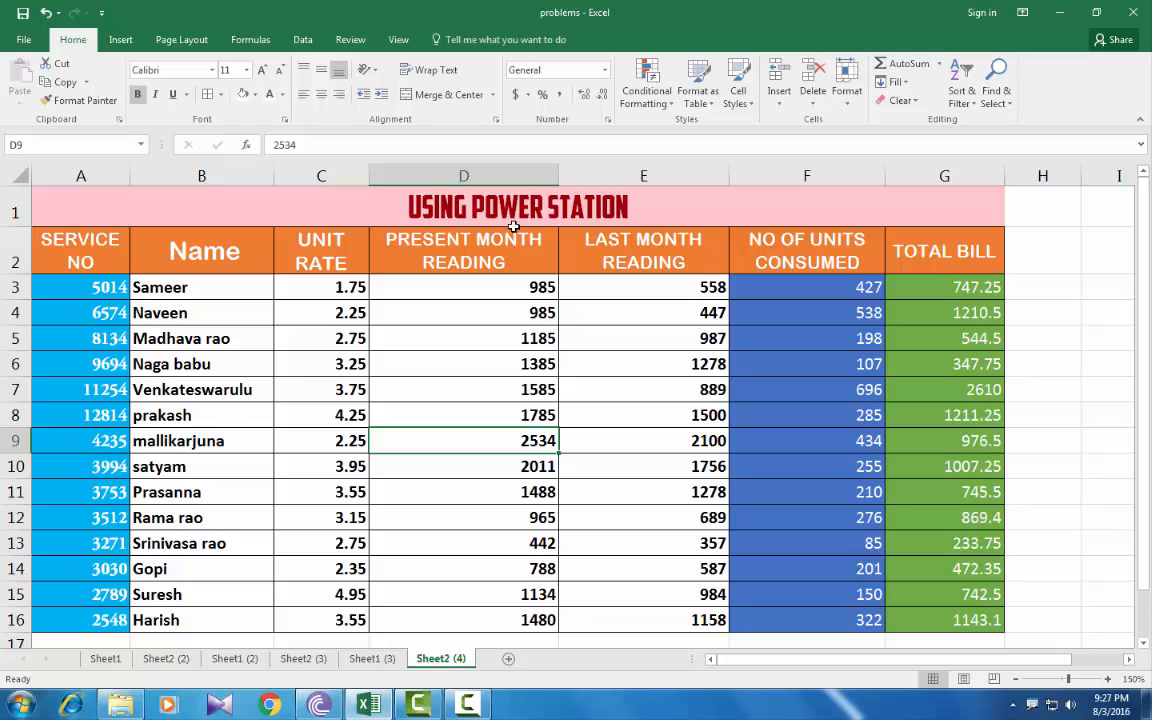